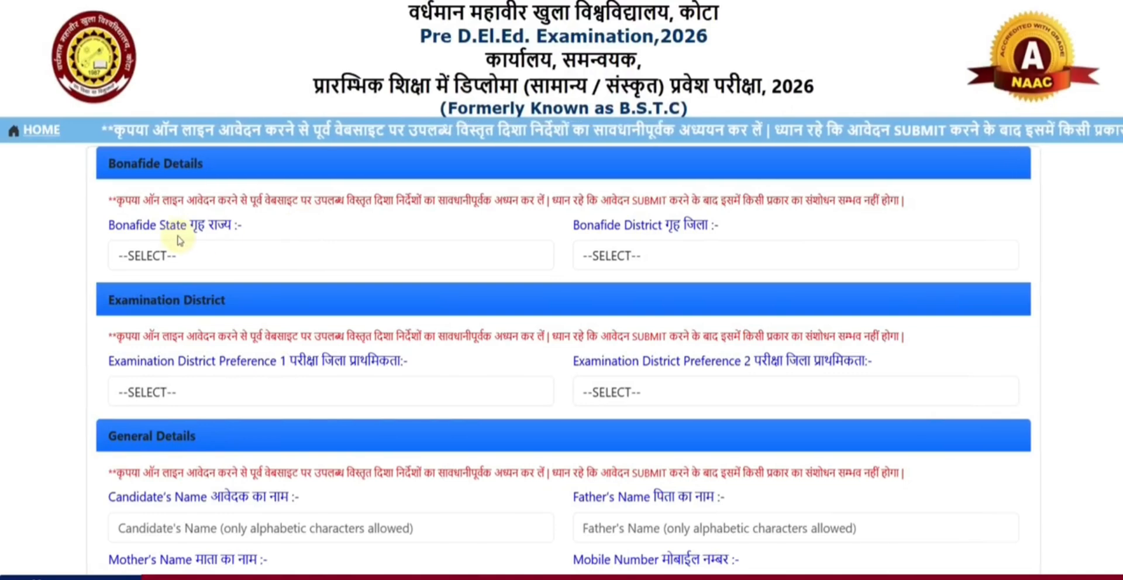
# Set the bonafide state to RAJASTHAN and the bonafide district to ALWAR
pyautogui.click(189, 255)
pyautogui.scroll(-3, 243, 384)
pyautogui.scroll(-5, 243, 383)
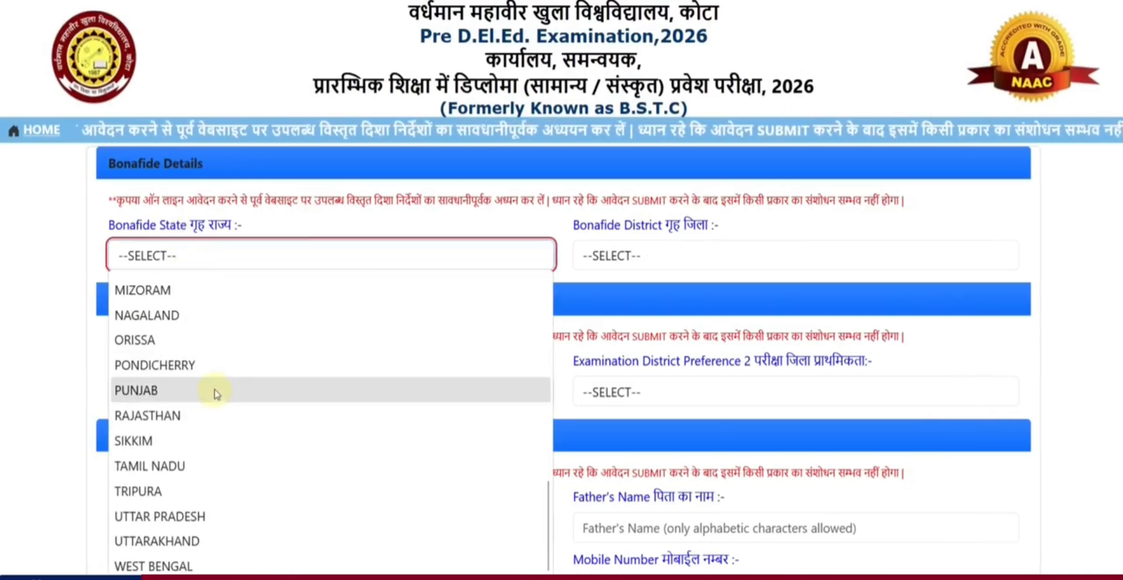
pyautogui.click(213, 409)
pyautogui.click(619, 256)
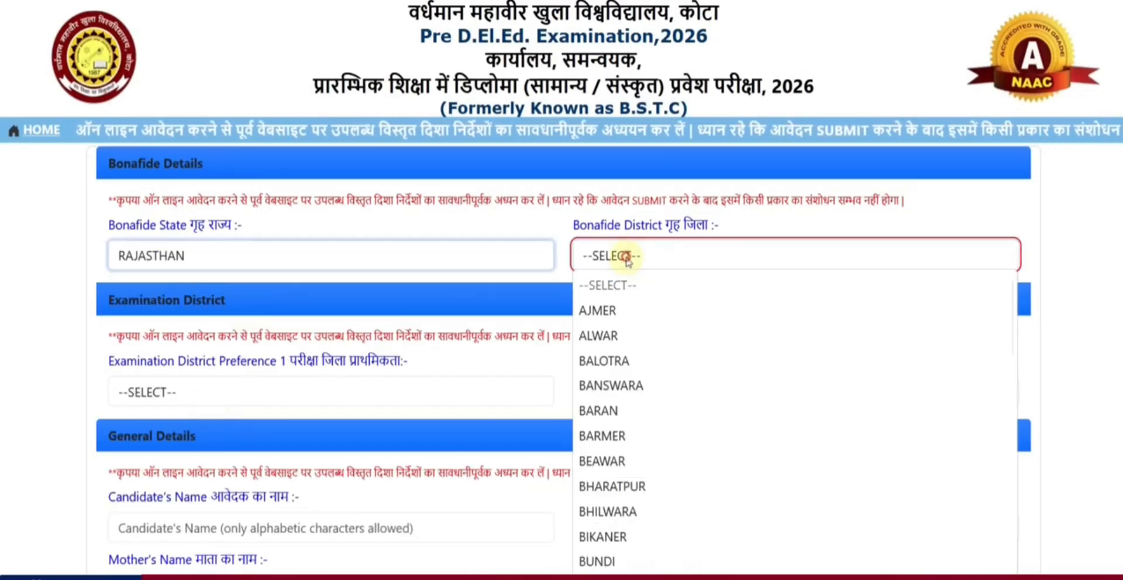
pyautogui.click(615, 333)
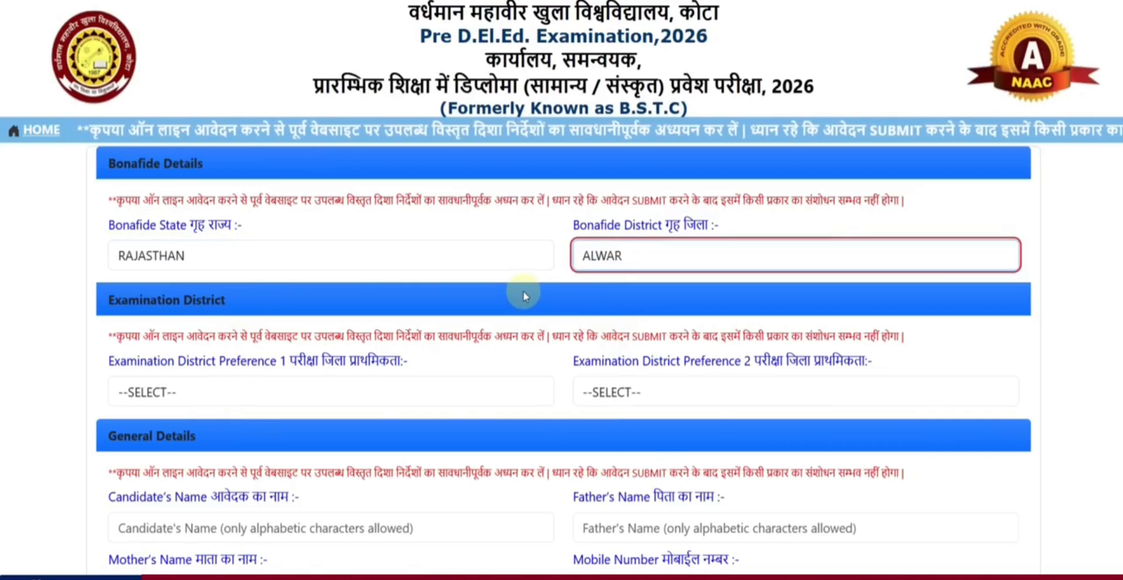
# Set examination district preference 1 to ALWAR and preference 2 to DAUSA
pyautogui.scroll(-3, 523, 290)
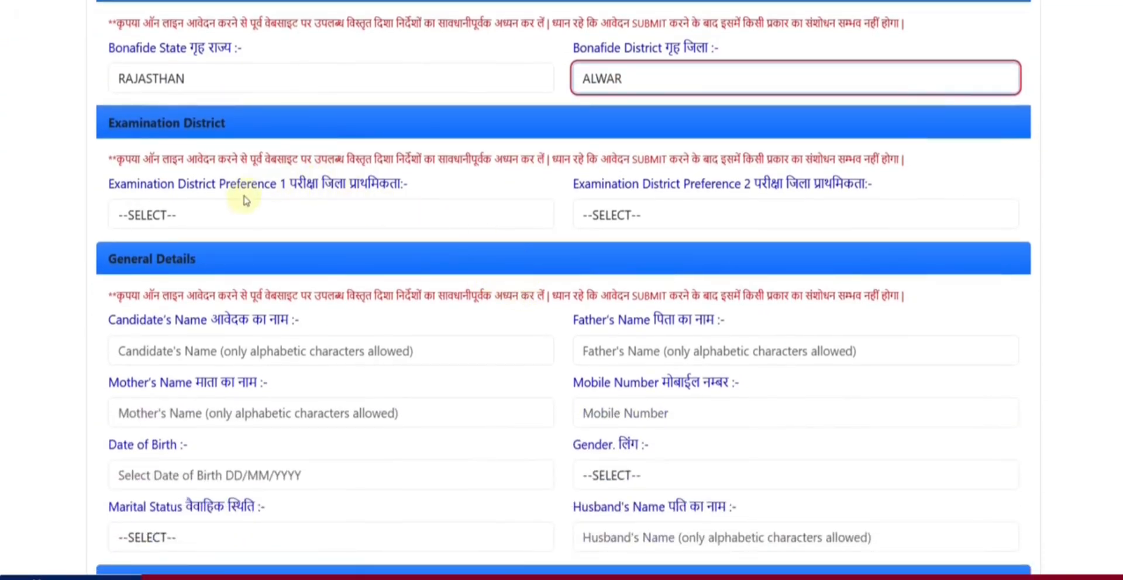
pyautogui.click(234, 224)
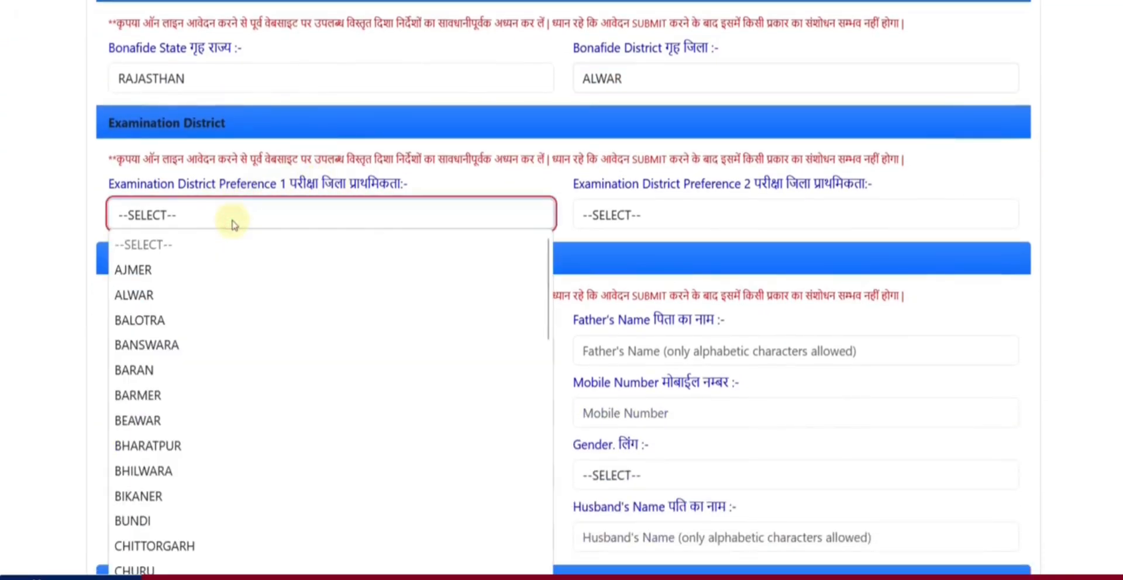
pyautogui.click(226, 290)
pyautogui.click(610, 221)
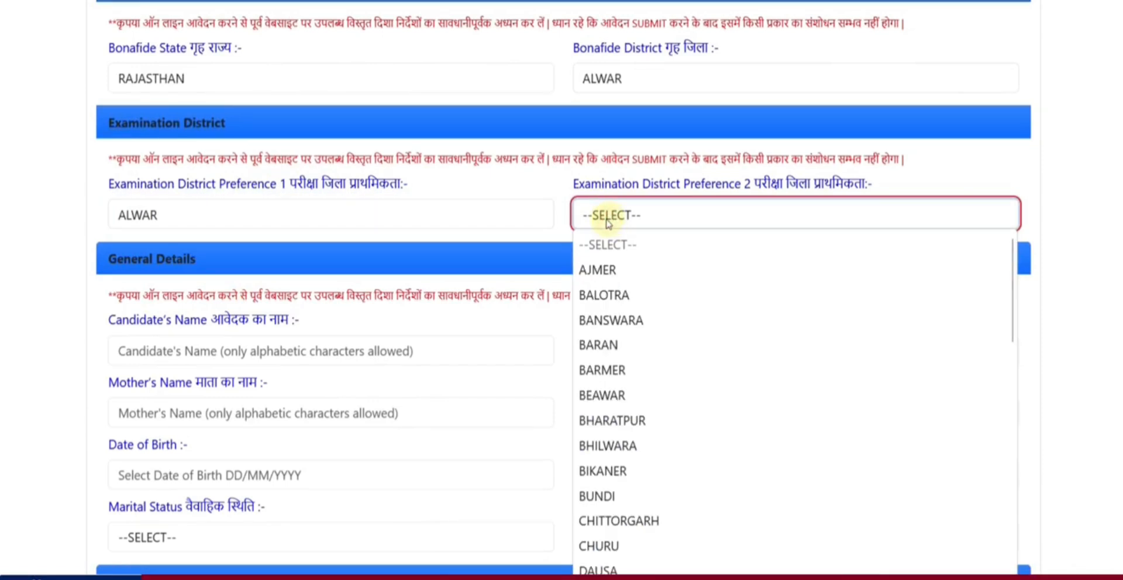
pyautogui.scroll(-2, 643, 440)
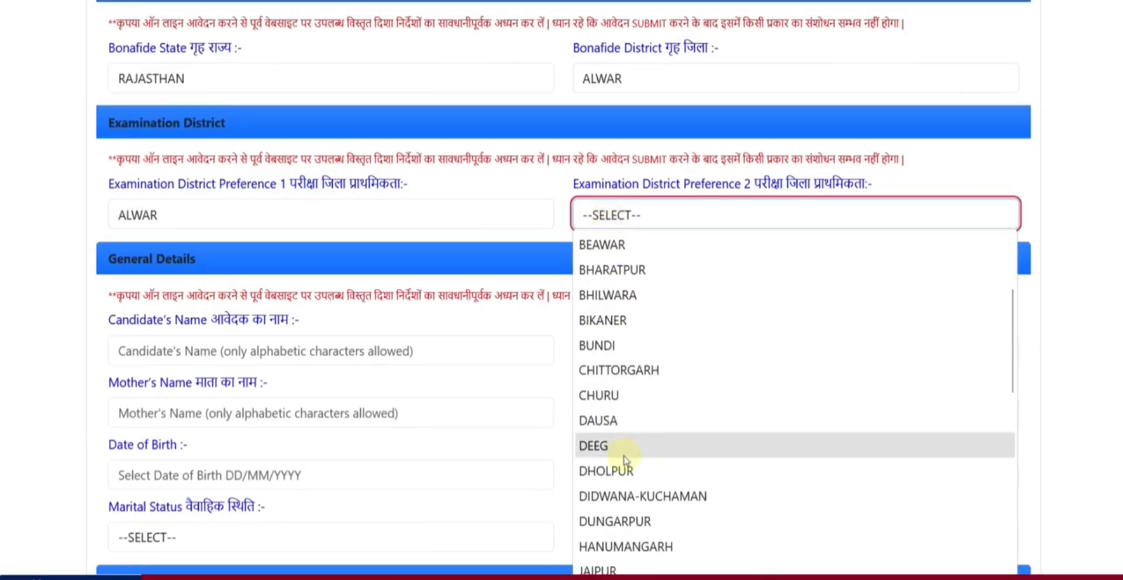
pyautogui.click(611, 422)
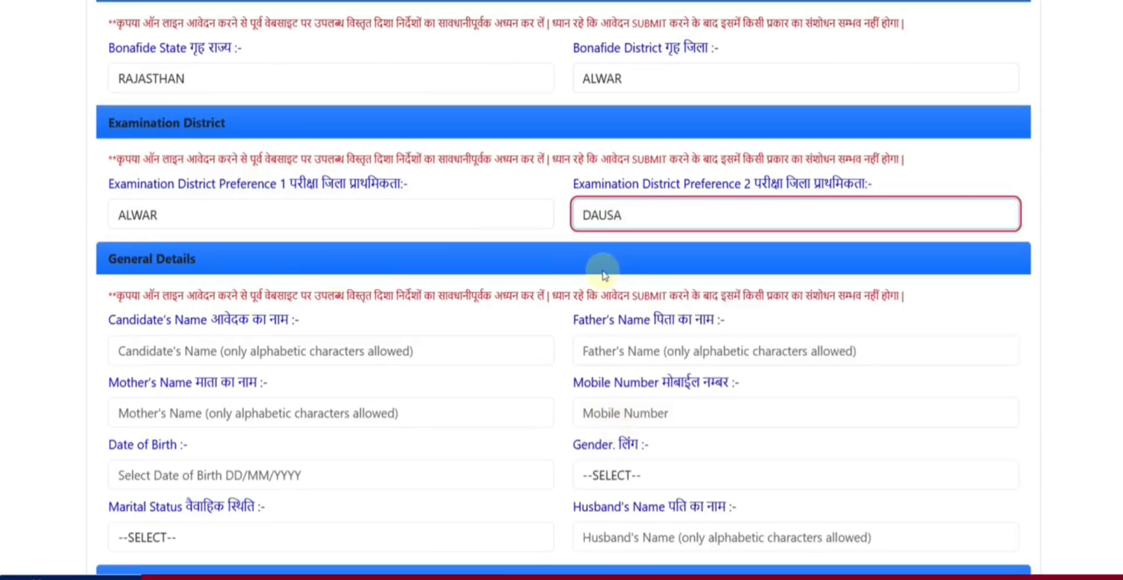
# Examine the parents' and candidate's name, mobile number and date of birth fields in General Details, including the calendar's year selection
pyautogui.scroll(-2, 455, 252)
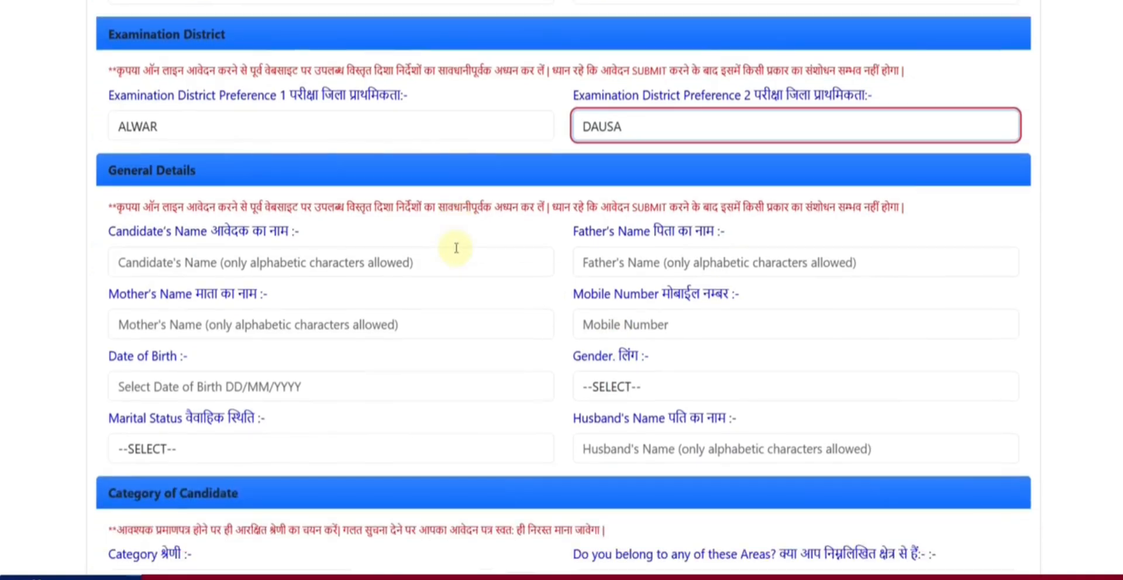
pyautogui.scroll(-2, 456, 249)
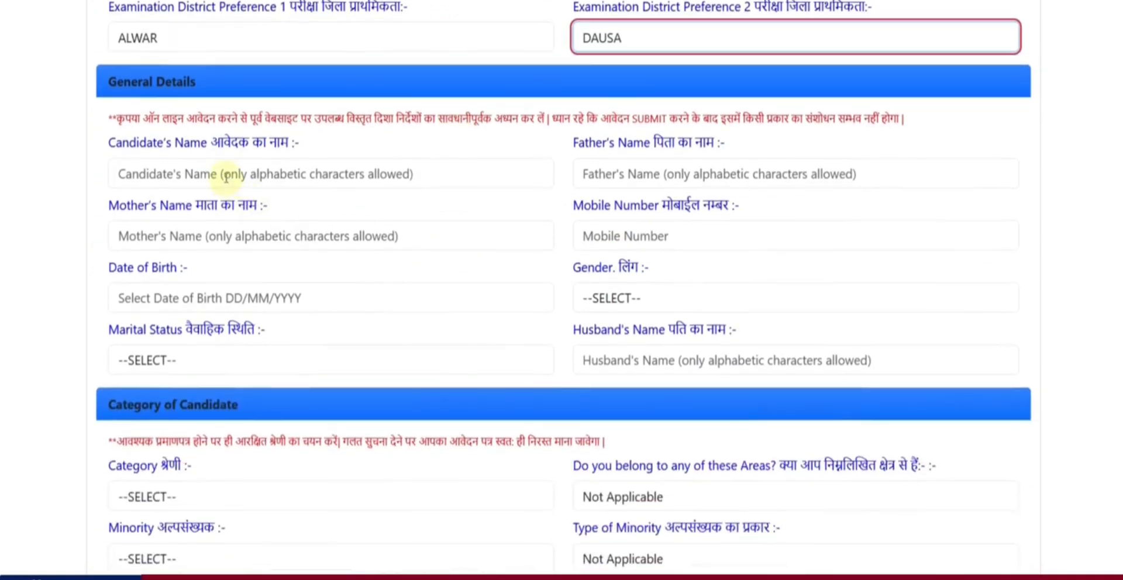
pyautogui.click(224, 175)
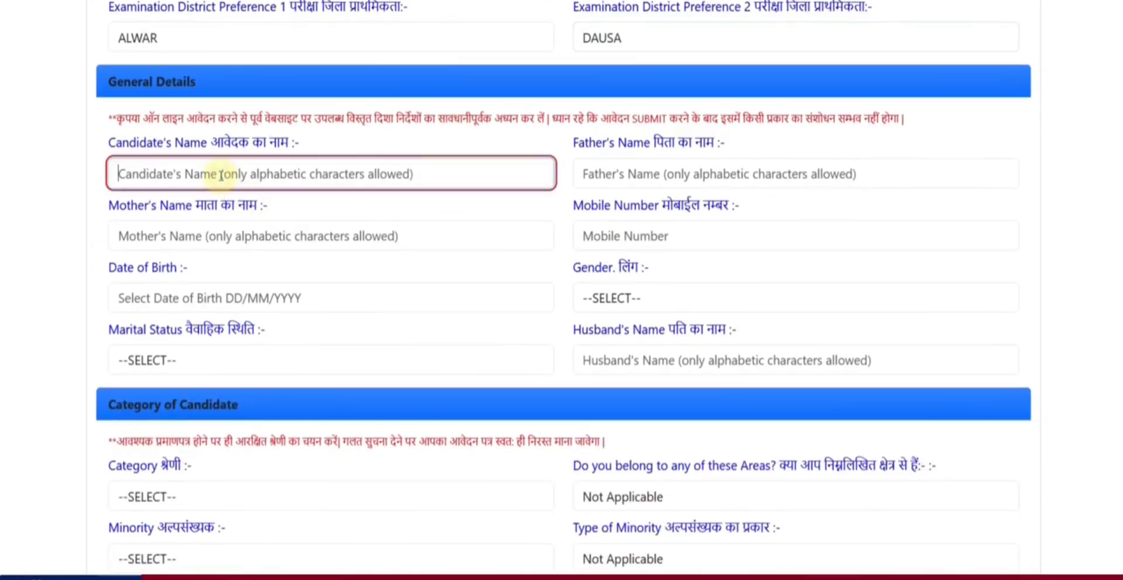
pyautogui.click(600, 179)
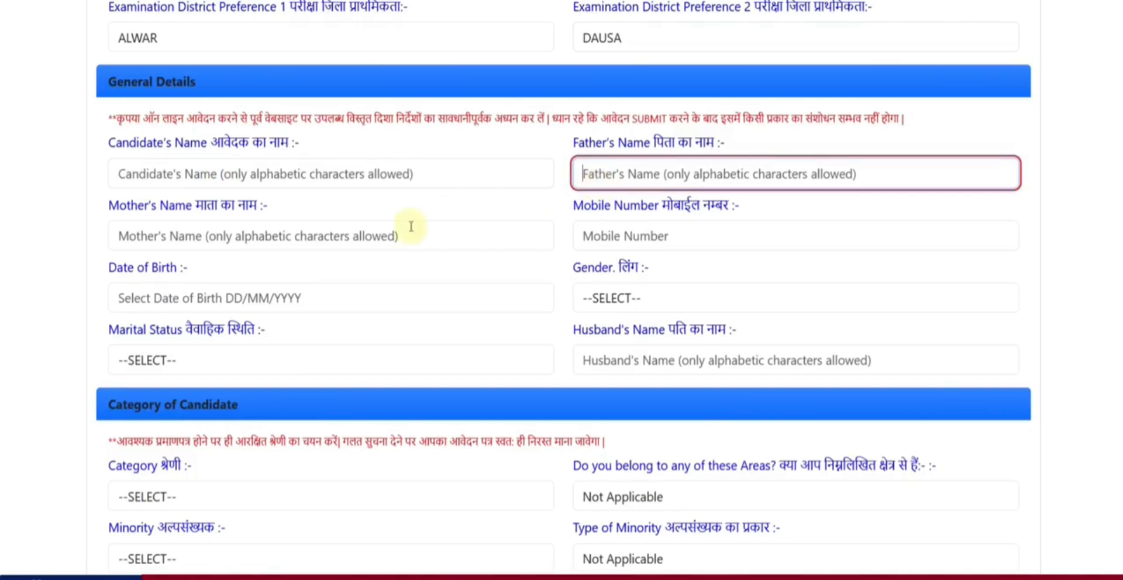
pyautogui.click(263, 240)
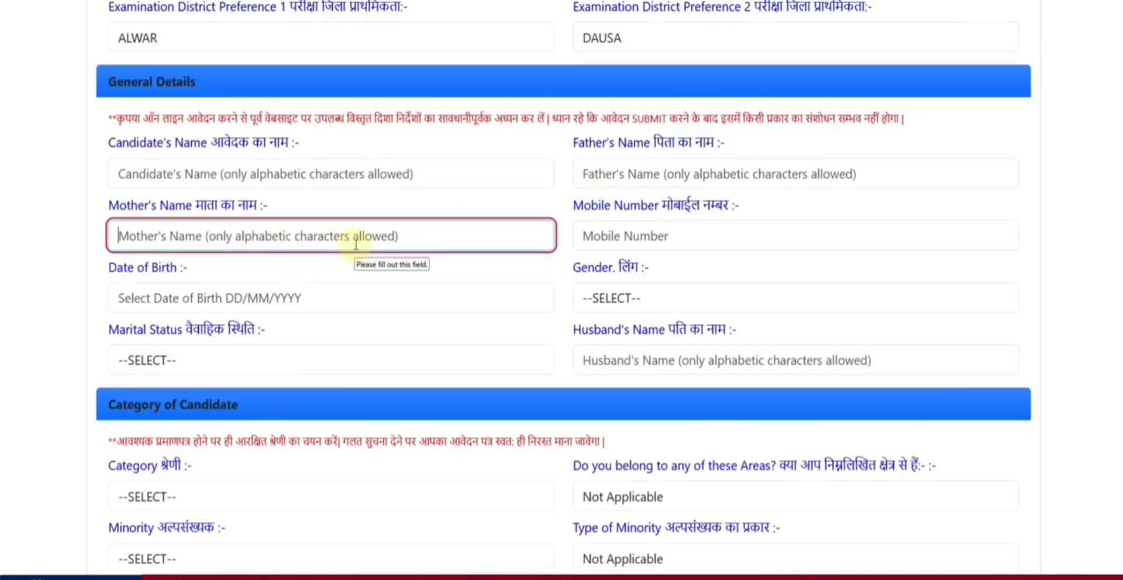
pyautogui.click(602, 239)
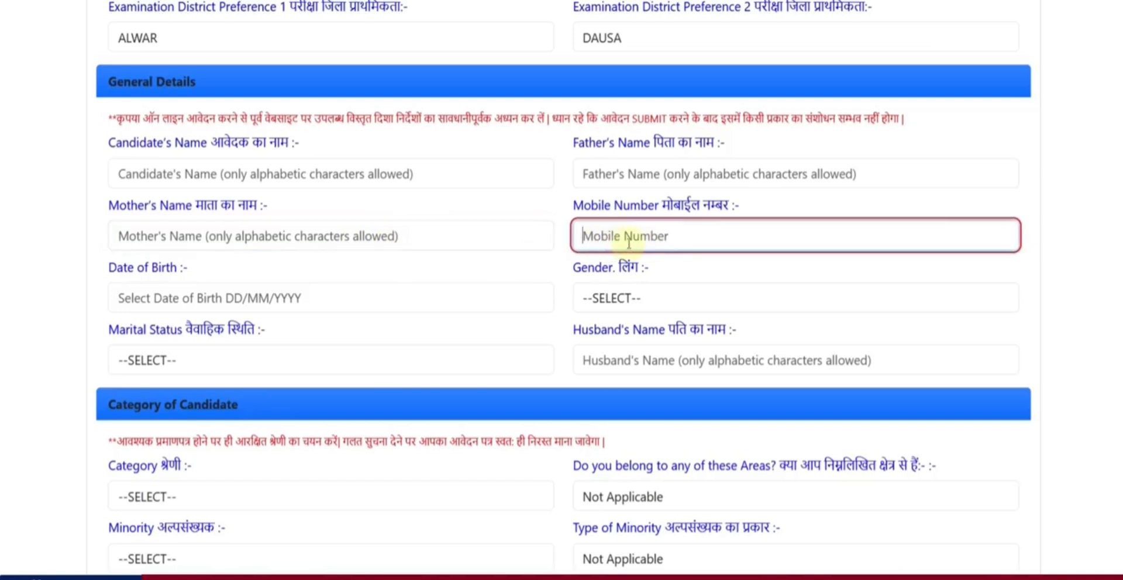
pyautogui.click(240, 295)
pyautogui.click(182, 130)
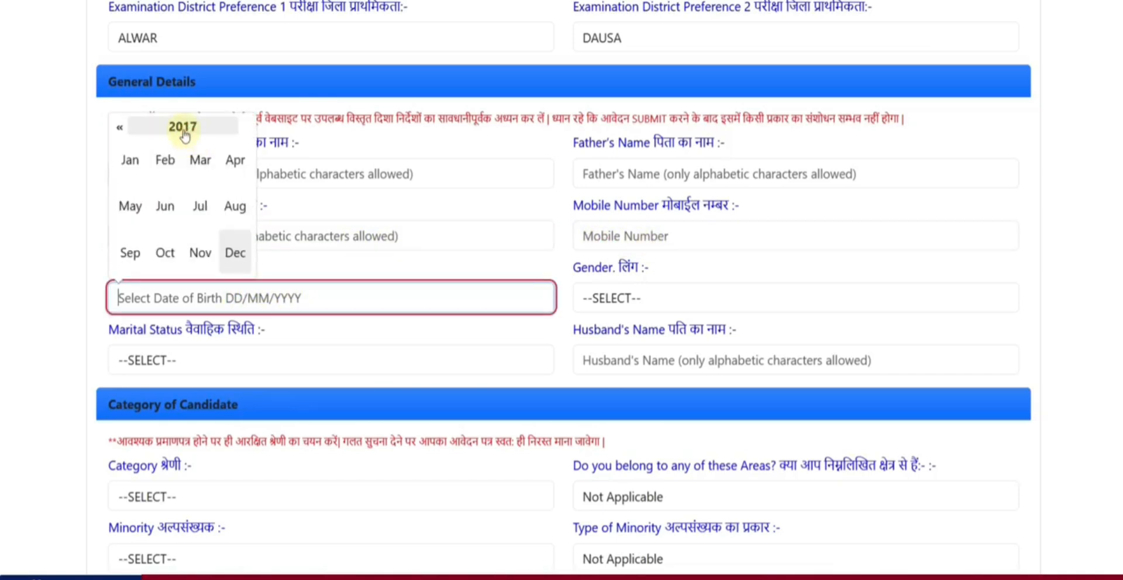
pyautogui.click(183, 129)
pyautogui.click(120, 127)
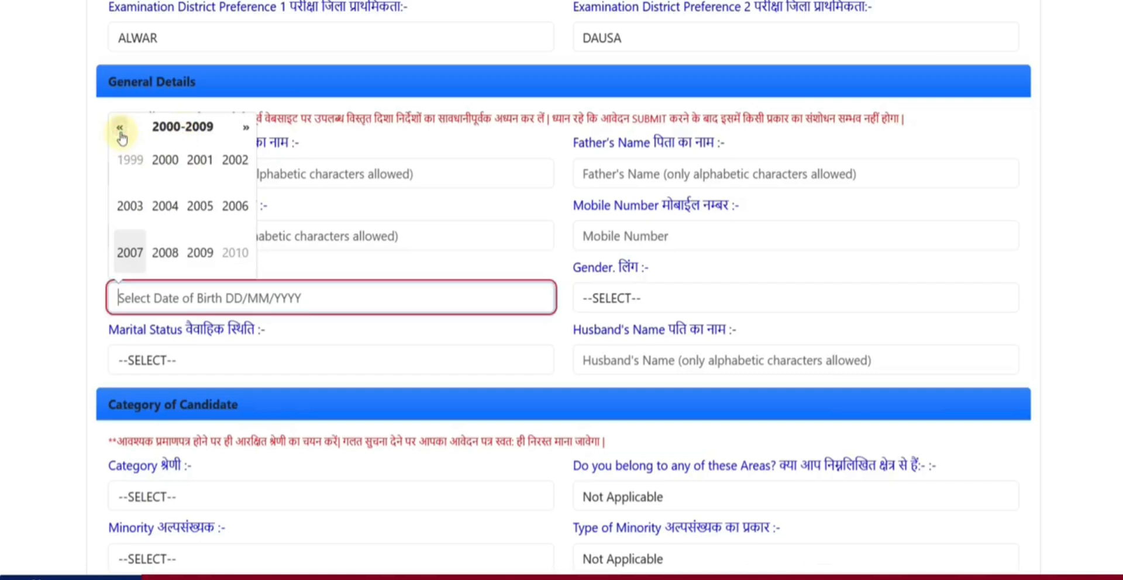
pyautogui.click(165, 159)
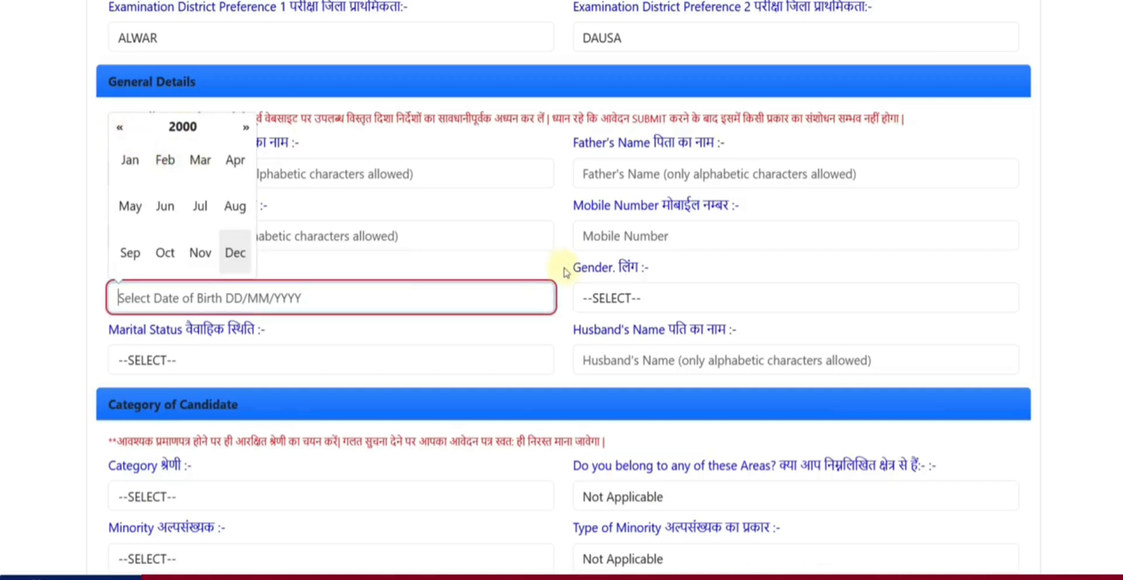
# Set the gender to Male and the marital status to Unmarried
pyautogui.click(607, 296)
pyautogui.click(609, 350)
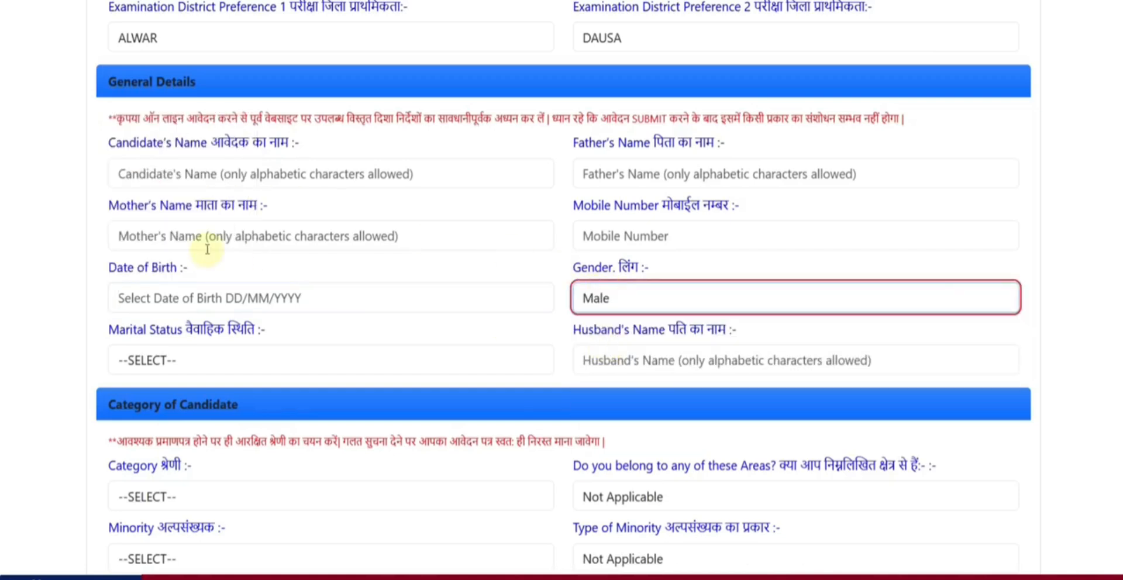
pyautogui.scroll(-1, 199, 250)
pyautogui.click(190, 270)
pyautogui.click(198, 350)
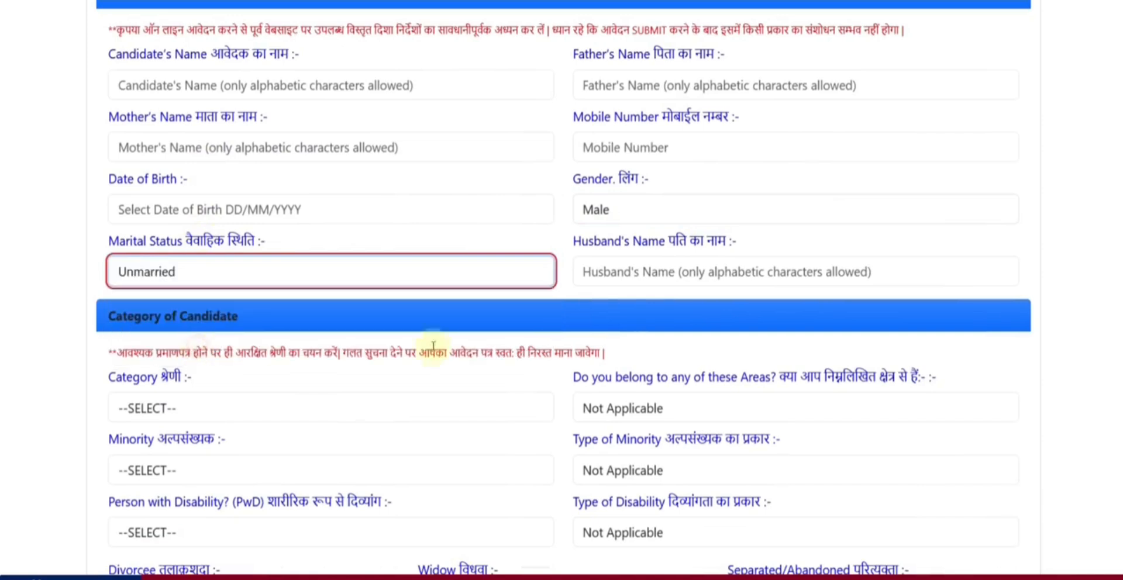
# Switch the marital status to Married and back to Unmarried
pyautogui.click(373, 282)
pyautogui.click(295, 323)
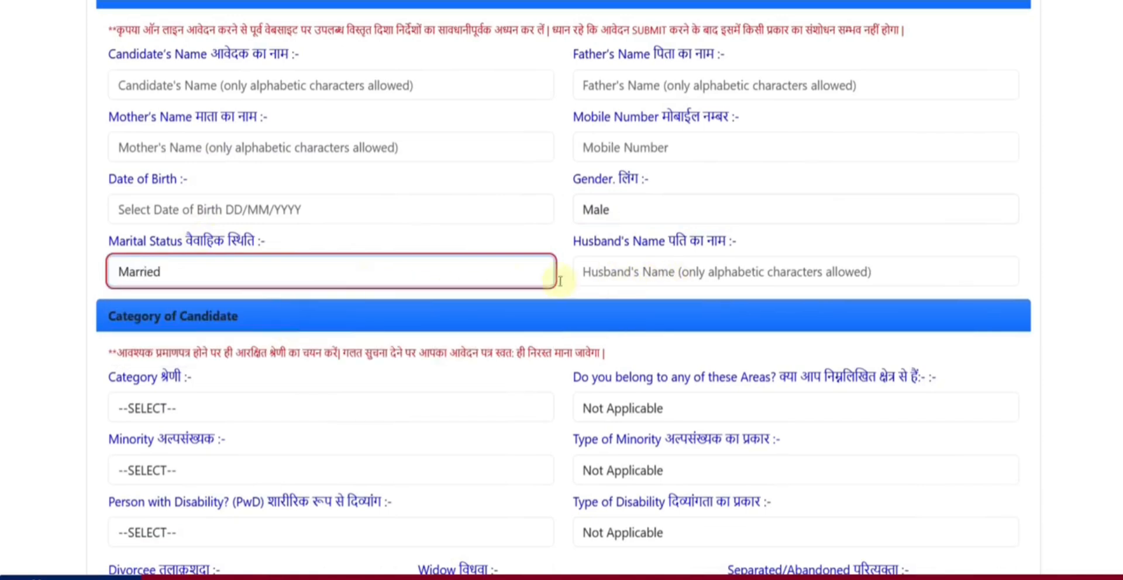
pyautogui.click(425, 280)
pyautogui.click(311, 346)
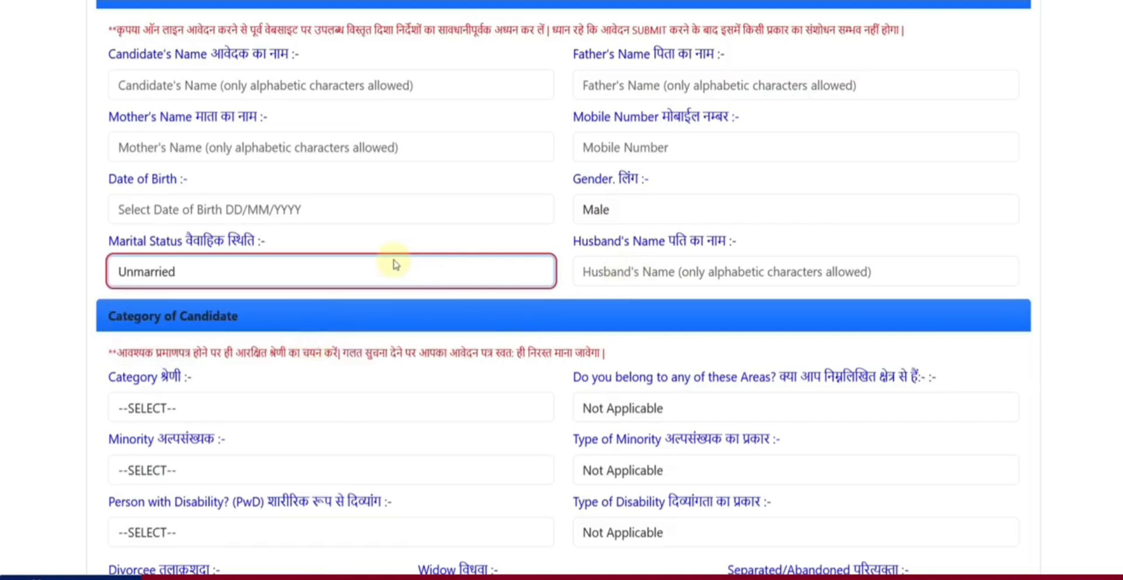
# Try General and EWS as the candidate's category, and settle on Non Creamy Layer OBC
pyautogui.scroll(-3, 393, 265)
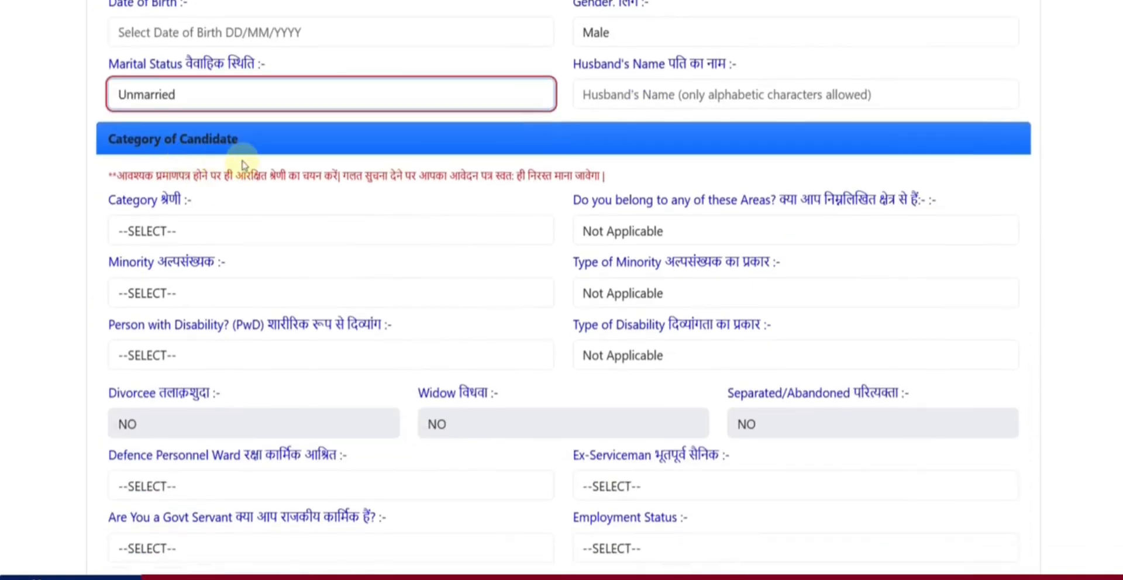
pyautogui.scroll(-2, 340, 179)
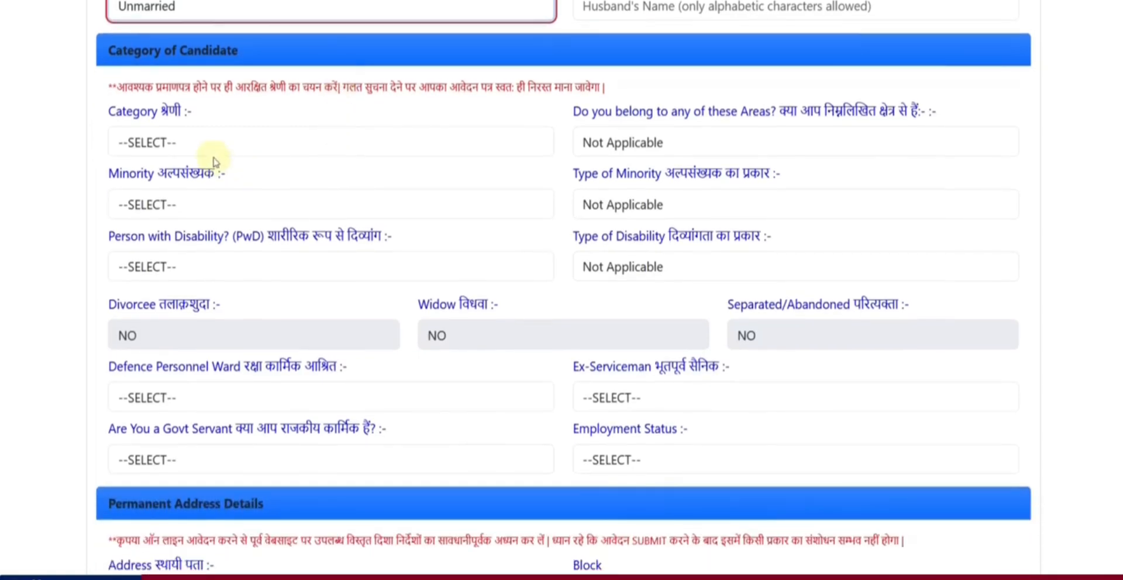
pyautogui.click(201, 142)
pyautogui.click(200, 198)
pyautogui.click(190, 151)
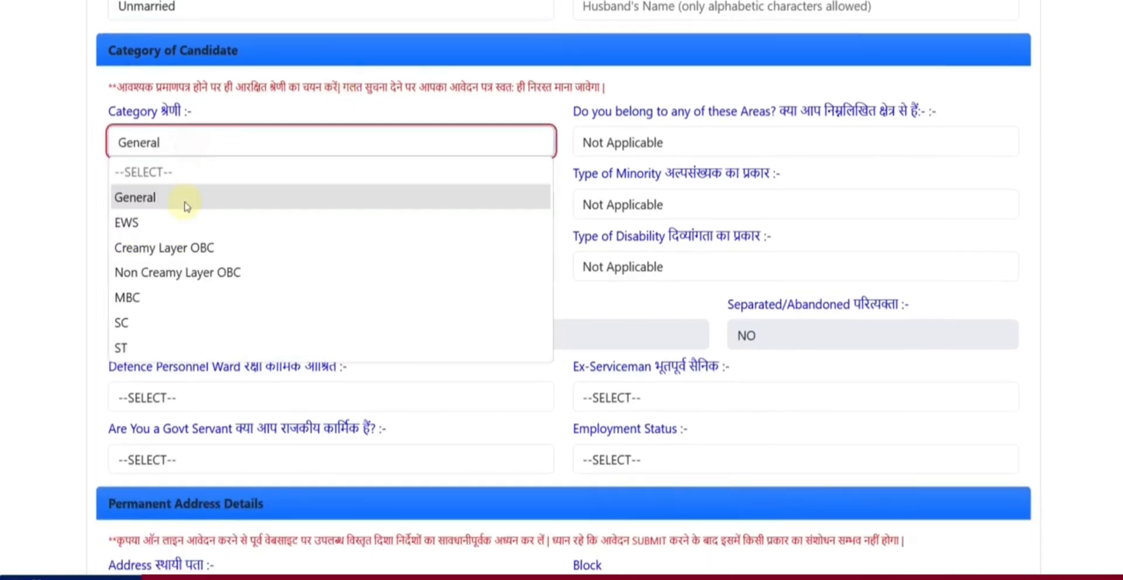
pyautogui.click(184, 218)
pyautogui.click(201, 153)
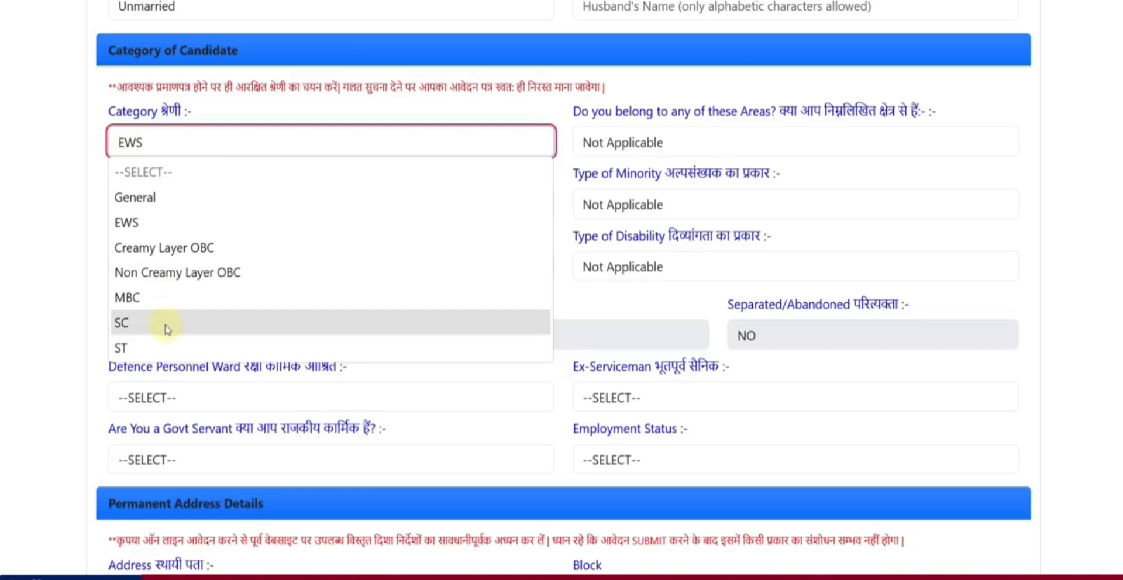
pyautogui.click(179, 275)
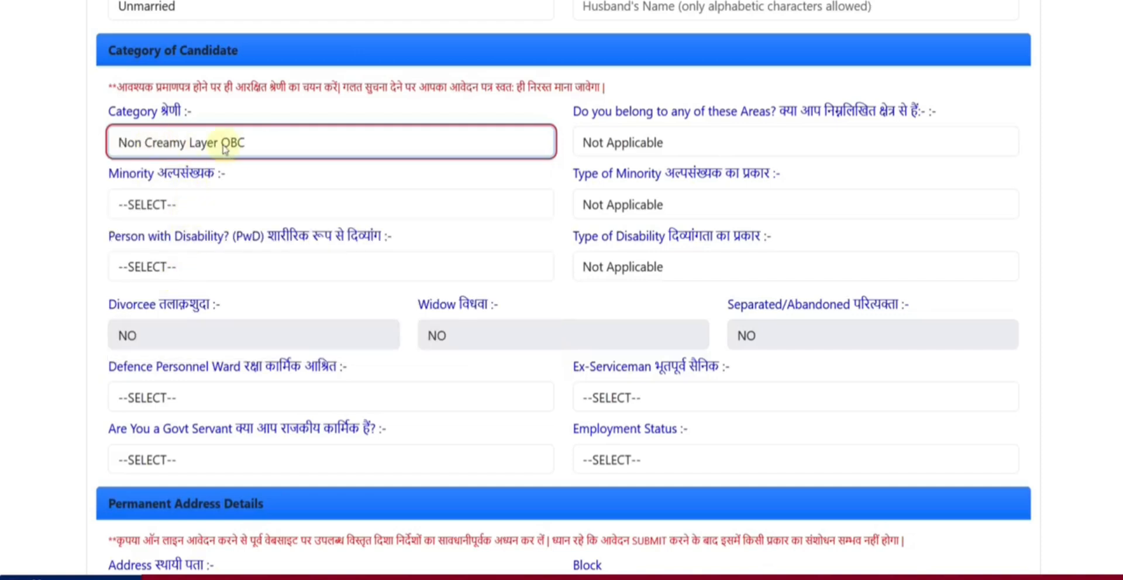
# Check the area options for Non Creamy Layer OBC, EWS, SC, MBC and Creamy Layer OBC, returning the category to Non Creamy Layer OBC
pyautogui.click(648, 145)
pyautogui.click(648, 146)
pyautogui.click(662, 153)
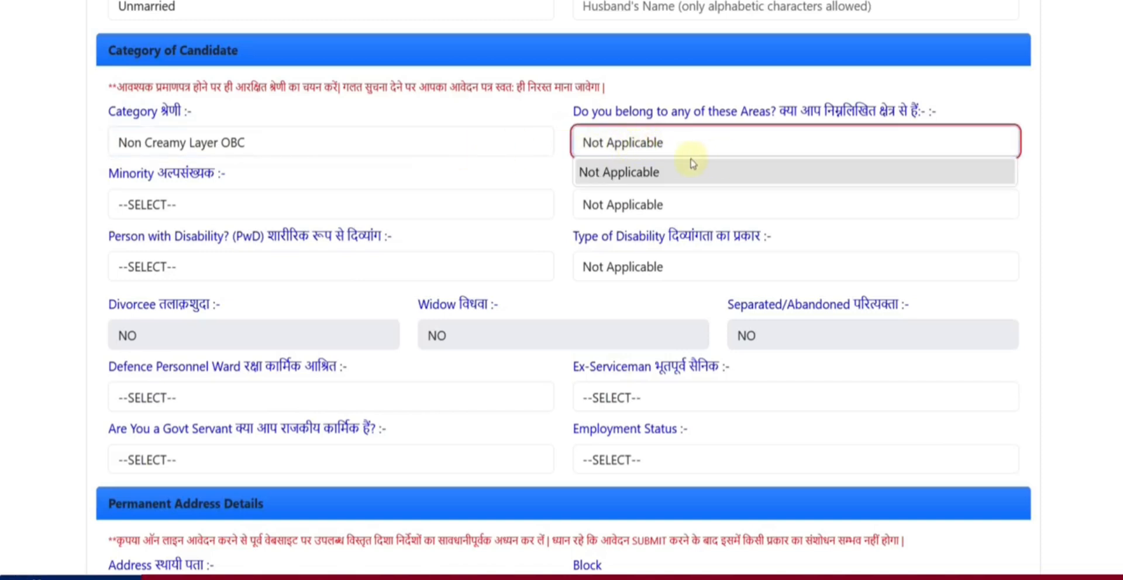
pyautogui.click(291, 154)
pyautogui.click(319, 221)
pyautogui.click(672, 153)
pyautogui.click(432, 144)
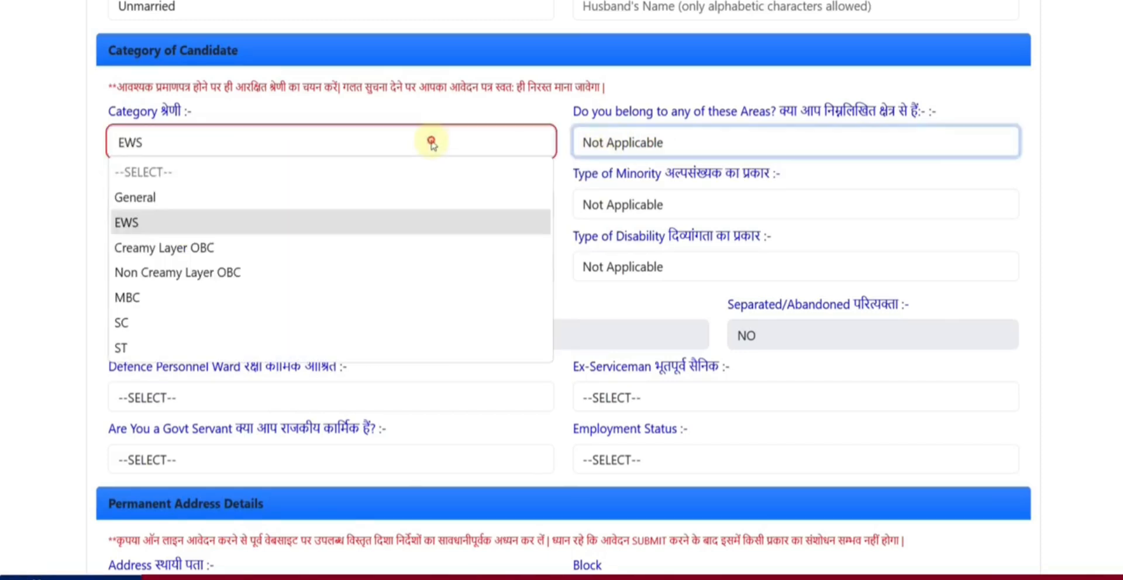
pyautogui.click(268, 321)
pyautogui.click(592, 142)
pyautogui.click(419, 143)
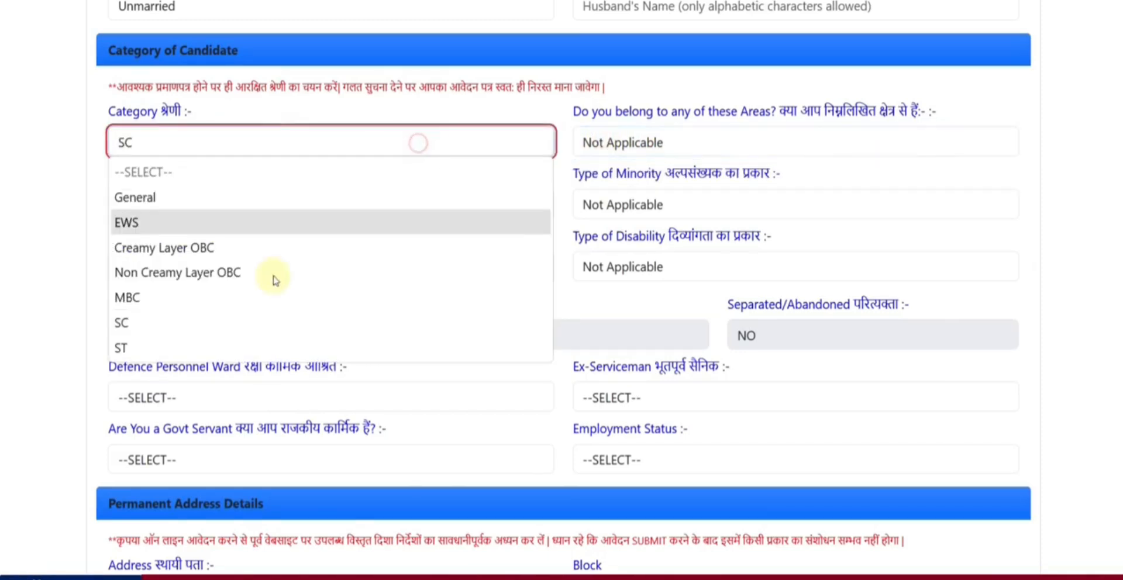
pyautogui.click(241, 297)
pyautogui.click(627, 144)
pyautogui.click(365, 138)
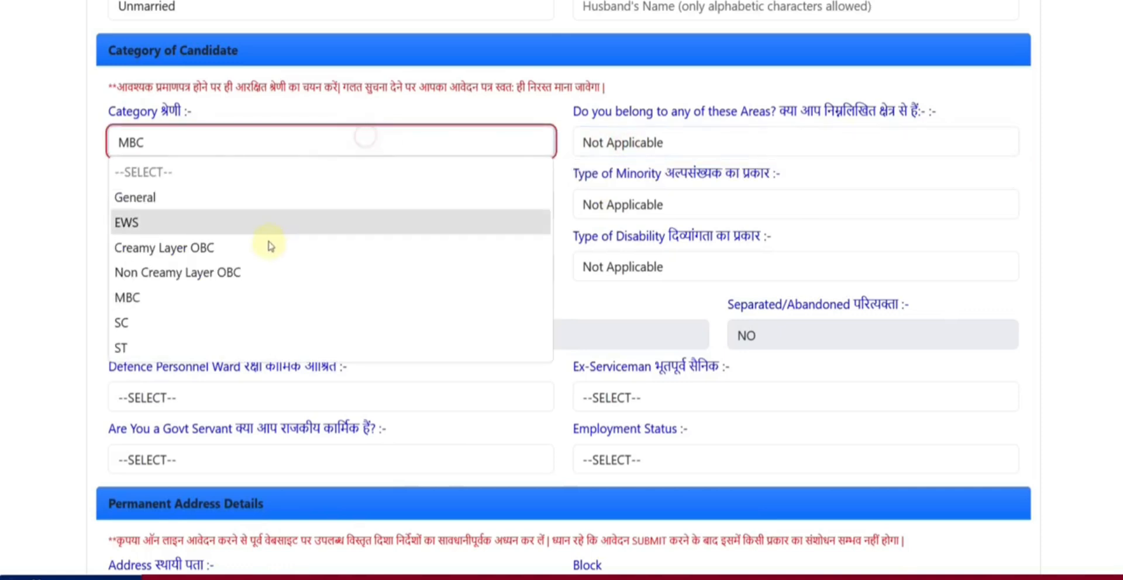
pyautogui.click(245, 248)
pyautogui.click(605, 146)
pyautogui.click(363, 157)
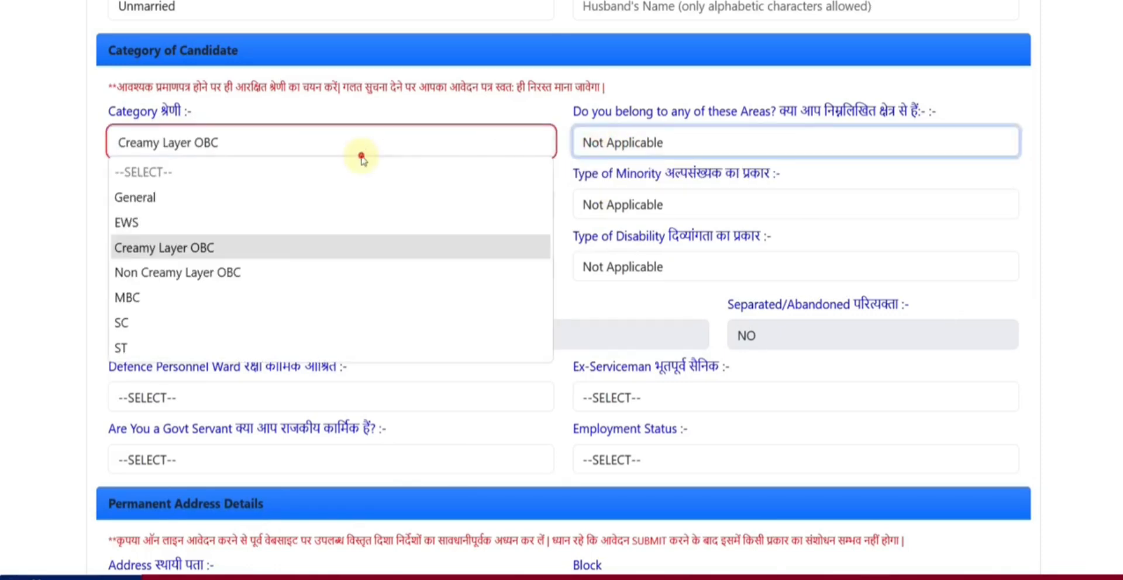
pyautogui.click(264, 275)
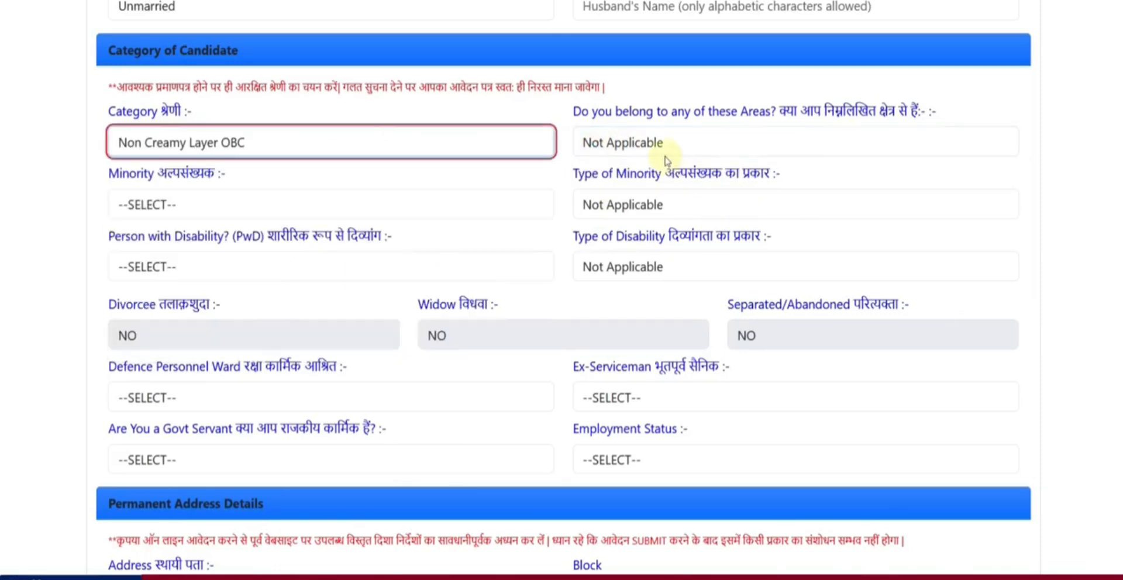
# Check which minority types are offered with Minority set to Yes, and set Minority to No
pyautogui.click(245, 208)
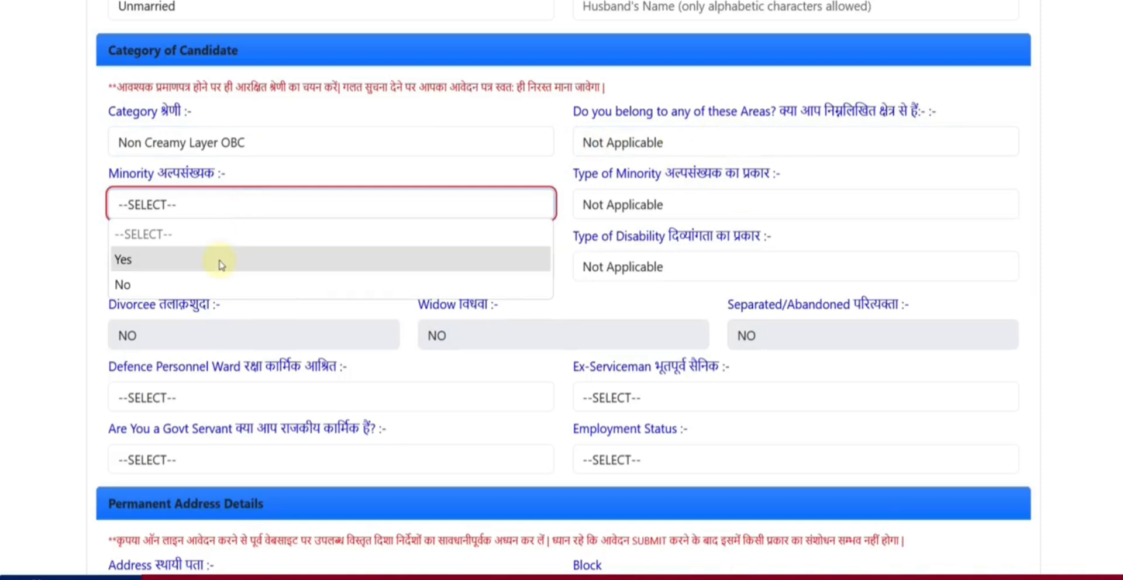
pyautogui.click(224, 261)
pyautogui.click(653, 199)
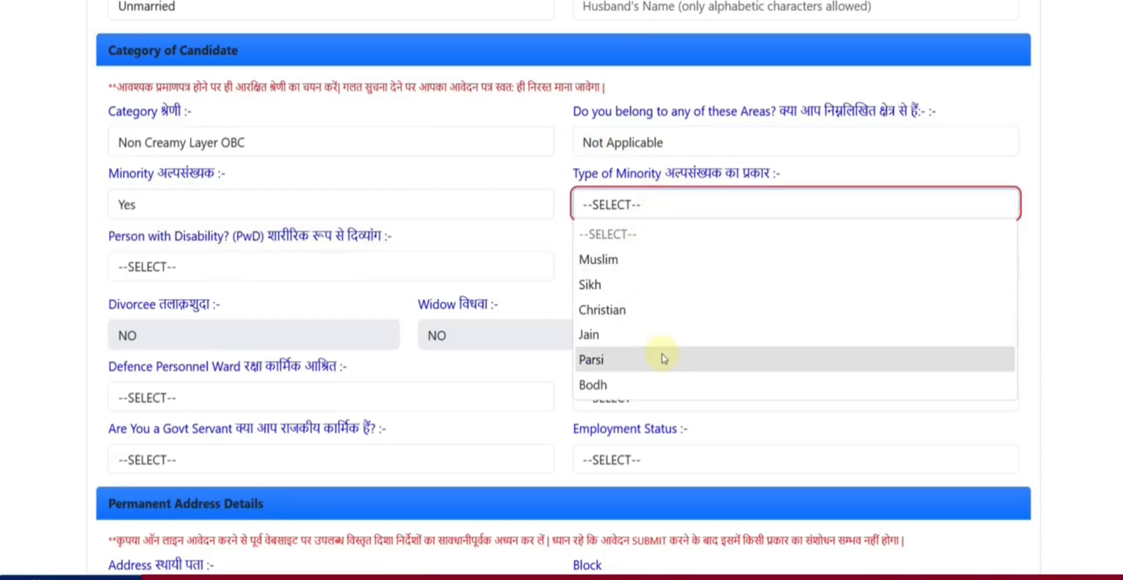
pyautogui.click(150, 208)
pyautogui.click(154, 285)
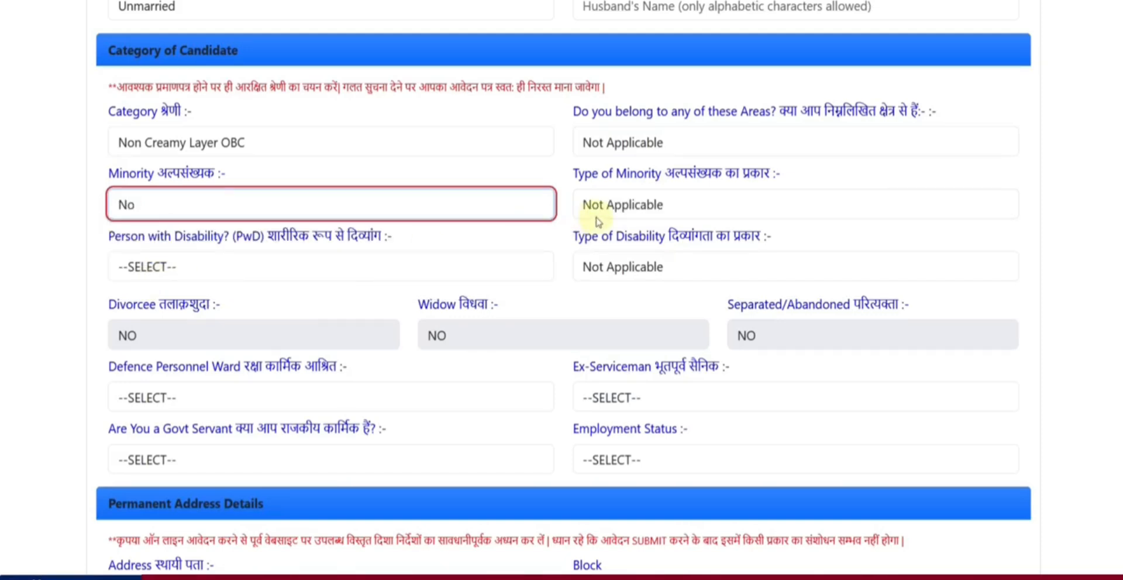
# Try Person with Disability as Yes with the disability type Other, and set Person with Disability to No
pyautogui.click(204, 277)
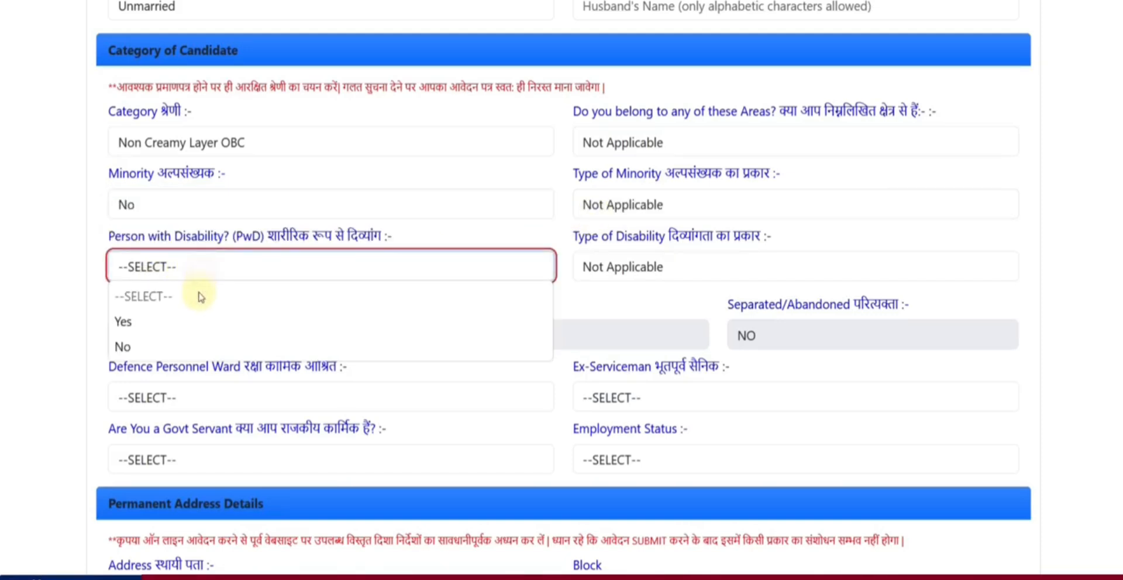
pyautogui.click(194, 318)
pyautogui.click(632, 274)
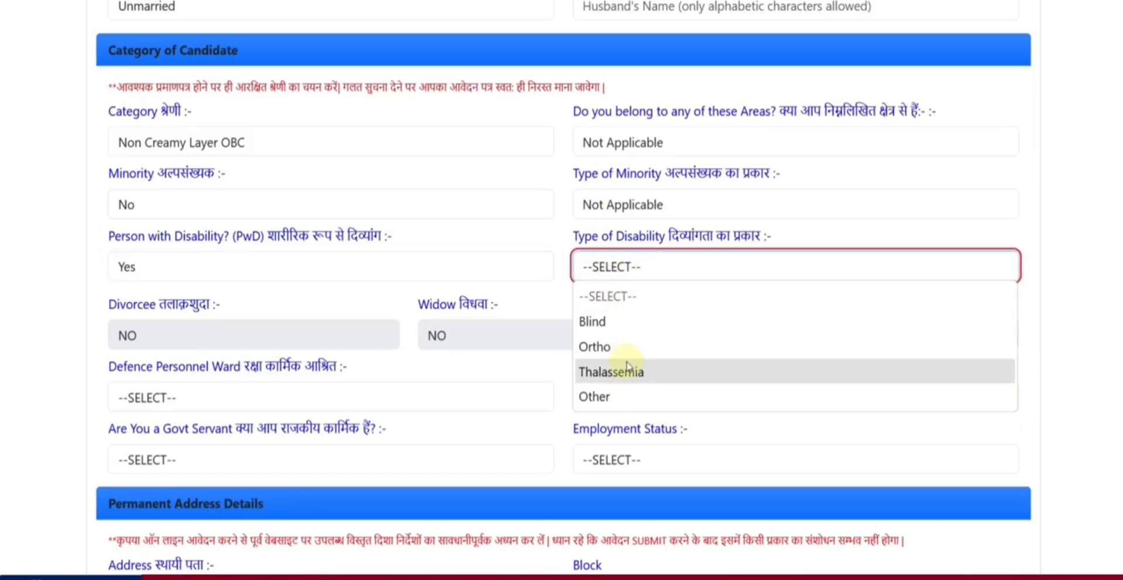
pyautogui.click(597, 397)
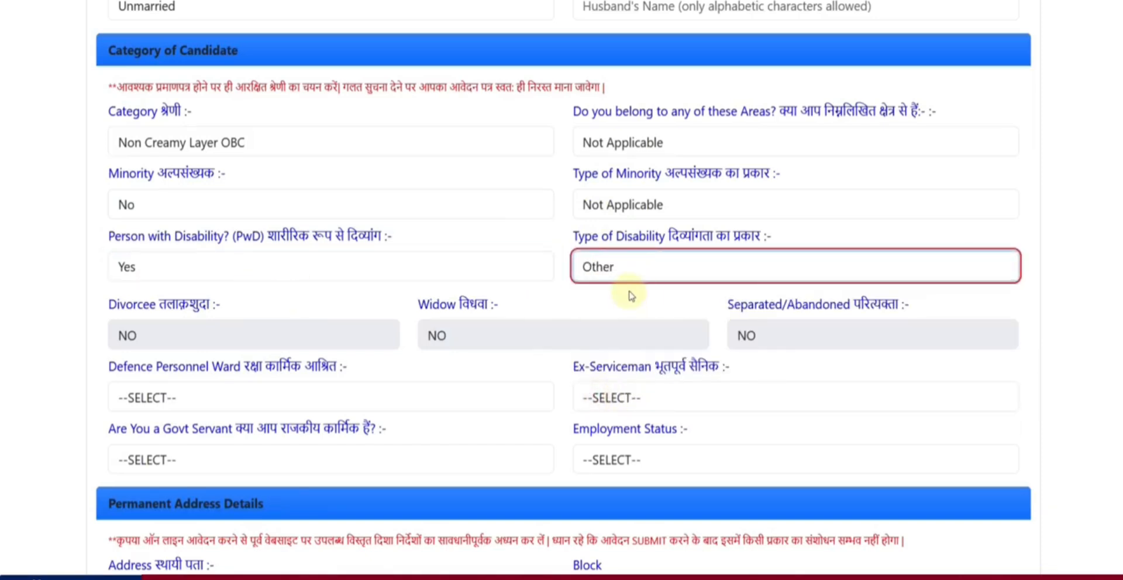
pyautogui.click(259, 272)
pyautogui.click(181, 346)
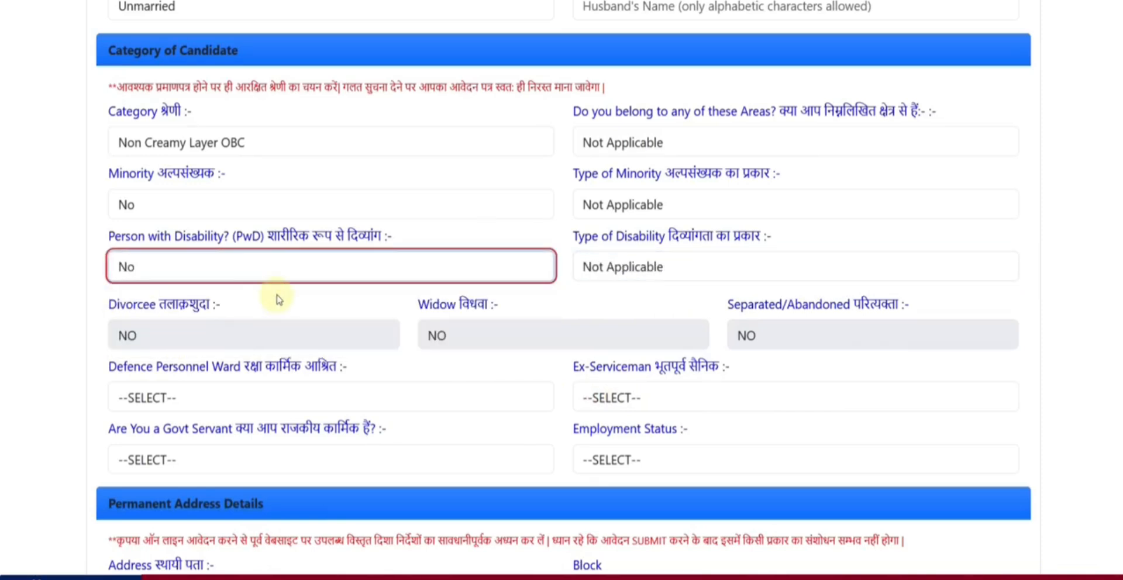
# Try YES for Defence Personnel Ward and for Ex-Serviceman in turn, setting each back to NO
pyautogui.scroll(-2, 277, 300)
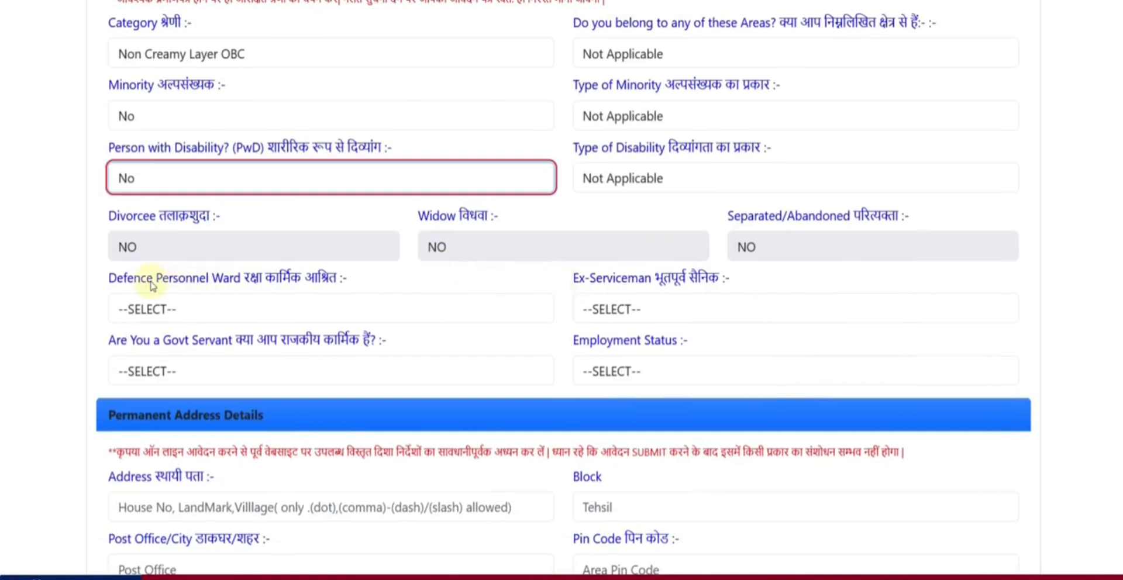
pyautogui.click(192, 320)
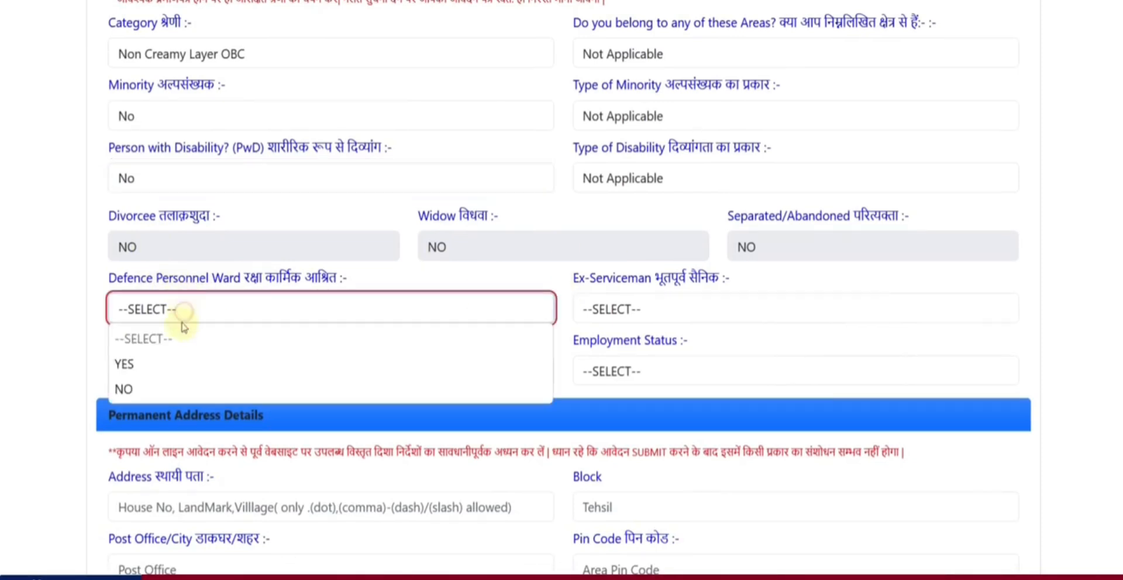
pyautogui.click(170, 361)
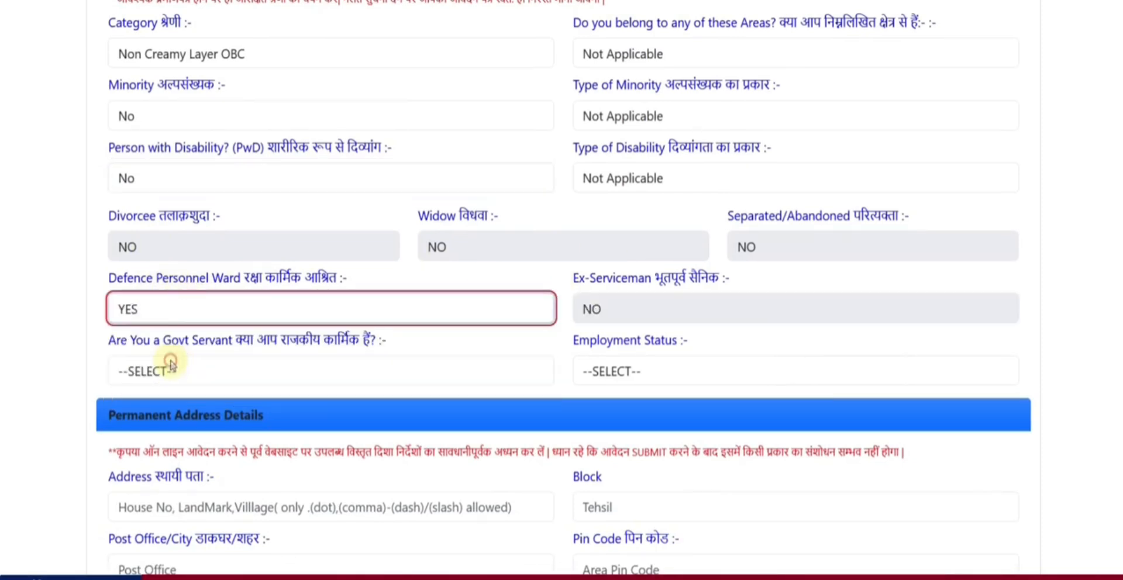
pyautogui.click(260, 314)
pyautogui.click(195, 388)
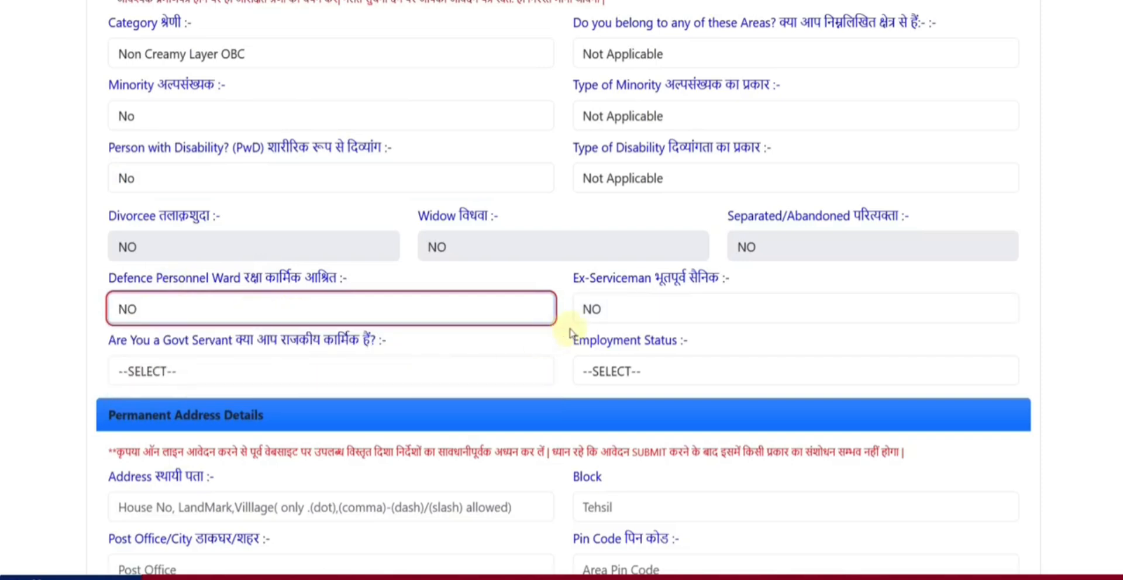
pyautogui.click(592, 308)
pyautogui.click(597, 364)
pyautogui.click(616, 308)
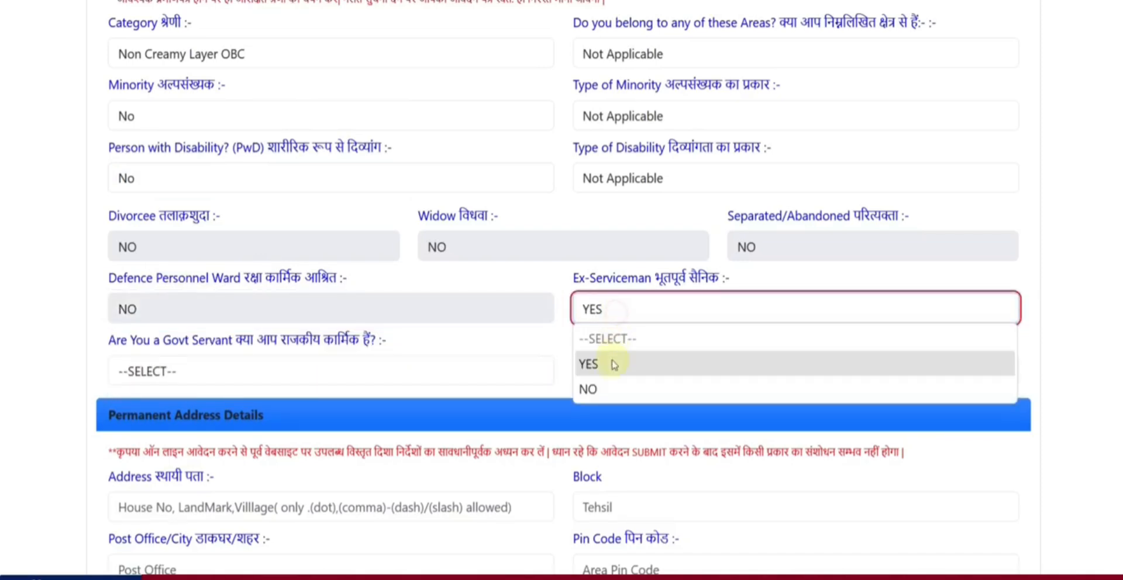
pyautogui.click(605, 387)
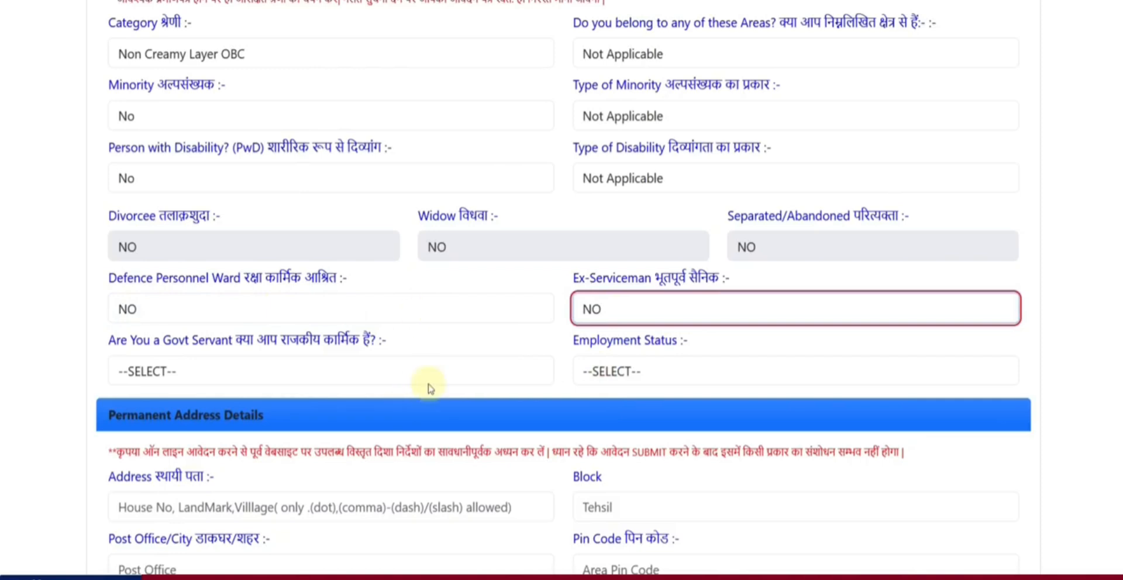
# Try YES for the government servant question, settle on NO, and set Employment Status to Unemployed
pyautogui.scroll(-2, 421, 383)
pyautogui.click(216, 284)
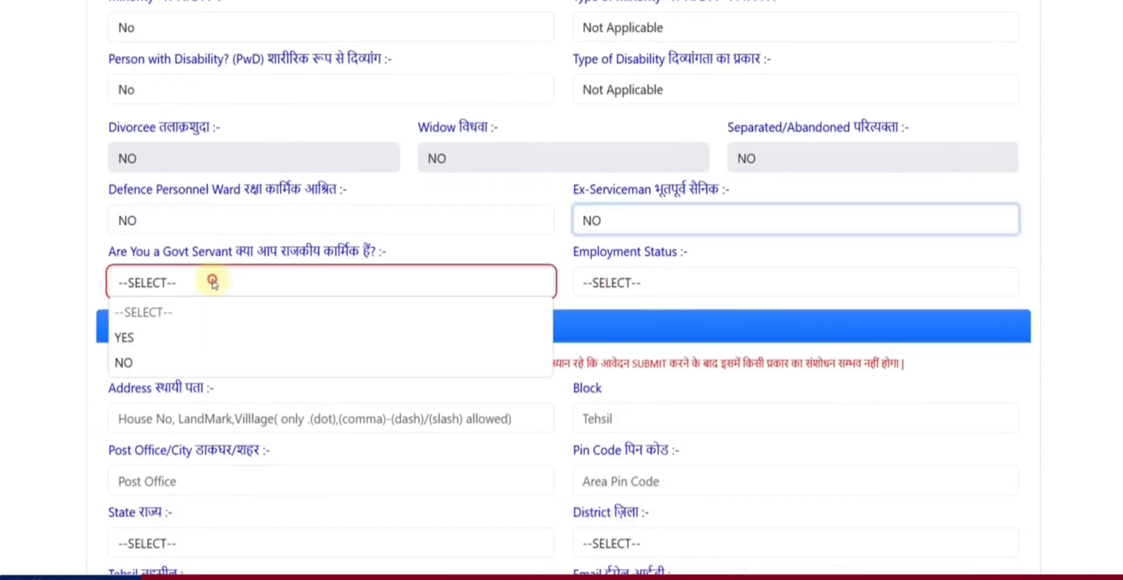
pyautogui.click(206, 338)
pyautogui.click(213, 286)
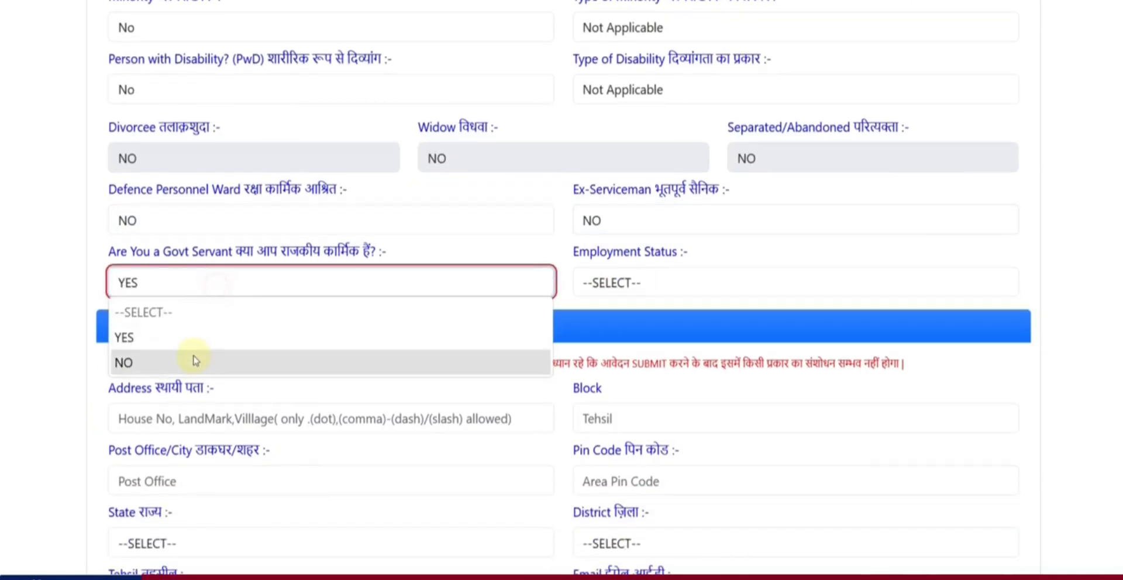
pyautogui.click(193, 361)
pyautogui.click(633, 283)
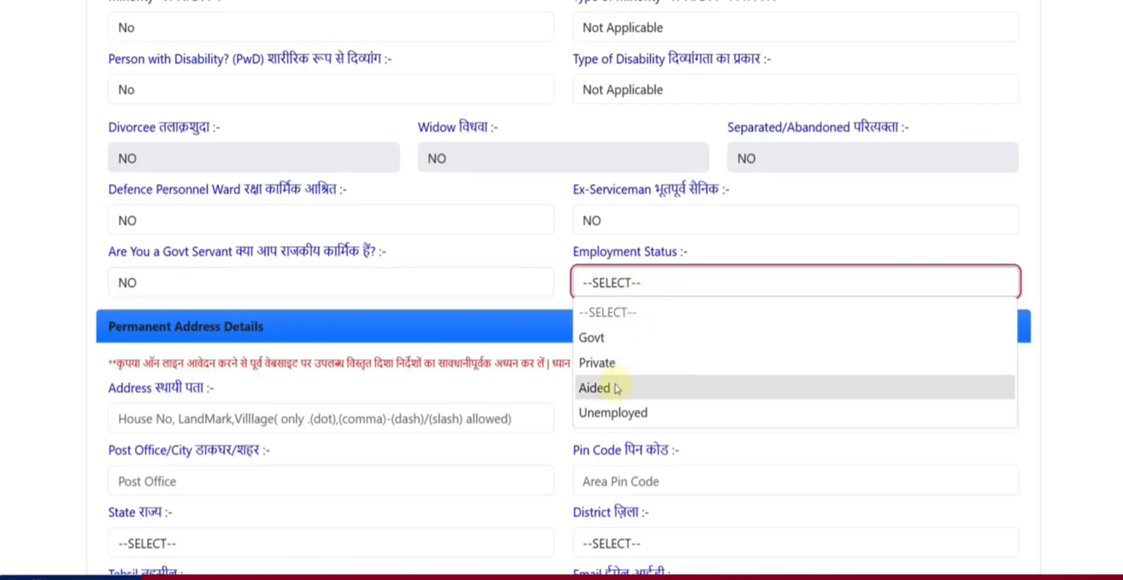
pyautogui.click(618, 415)
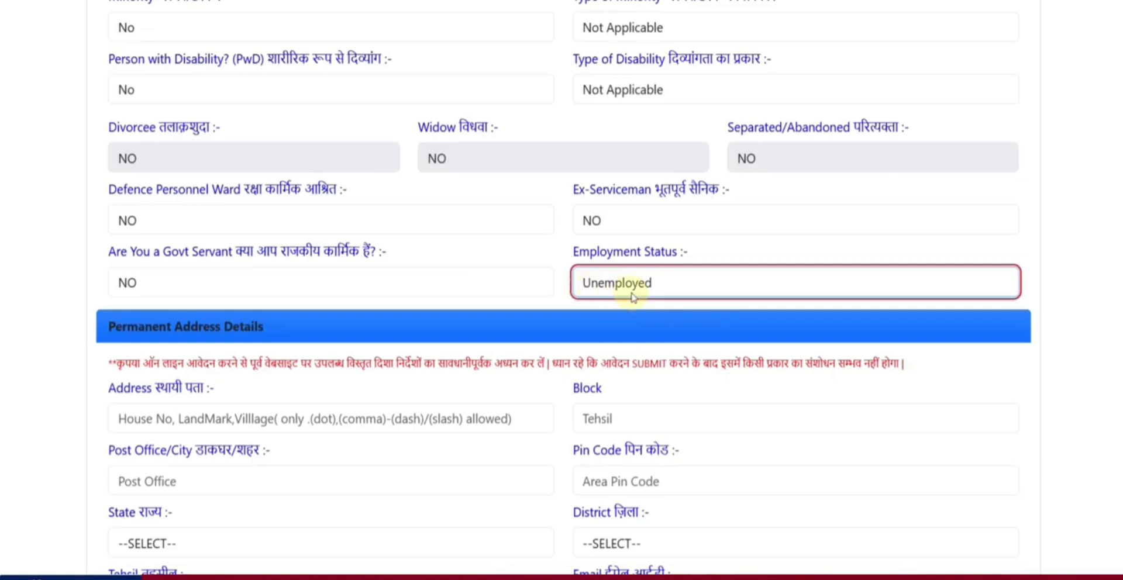
# Review the category section and examine the permanent address, block, post office and pin code fields
pyautogui.scroll(-3, 477, 364)
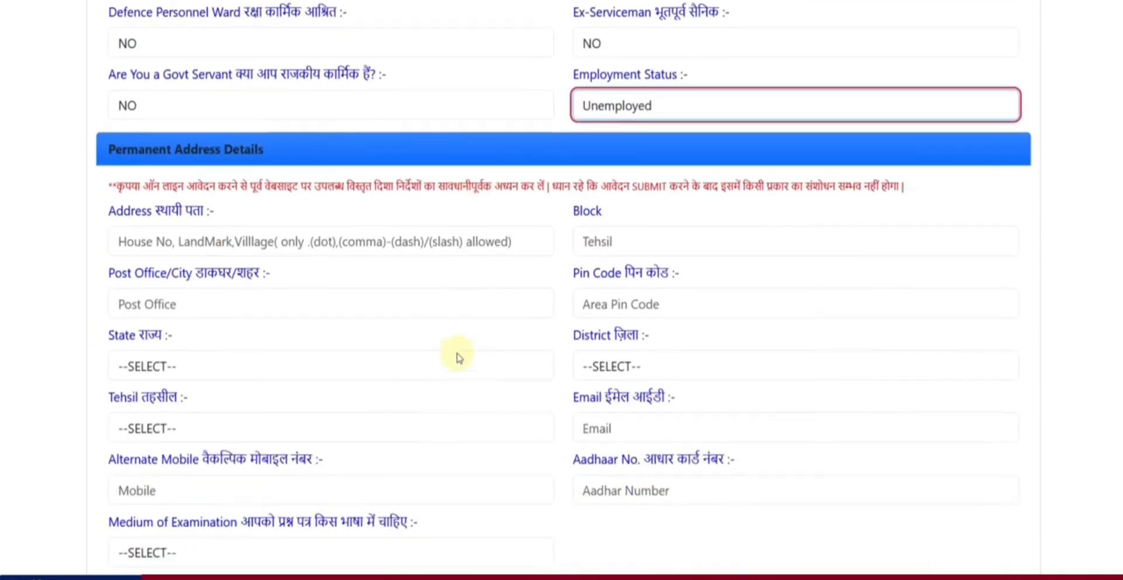
pyautogui.scroll(6, 557, 322)
pyautogui.scroll(-3, 539, 356)
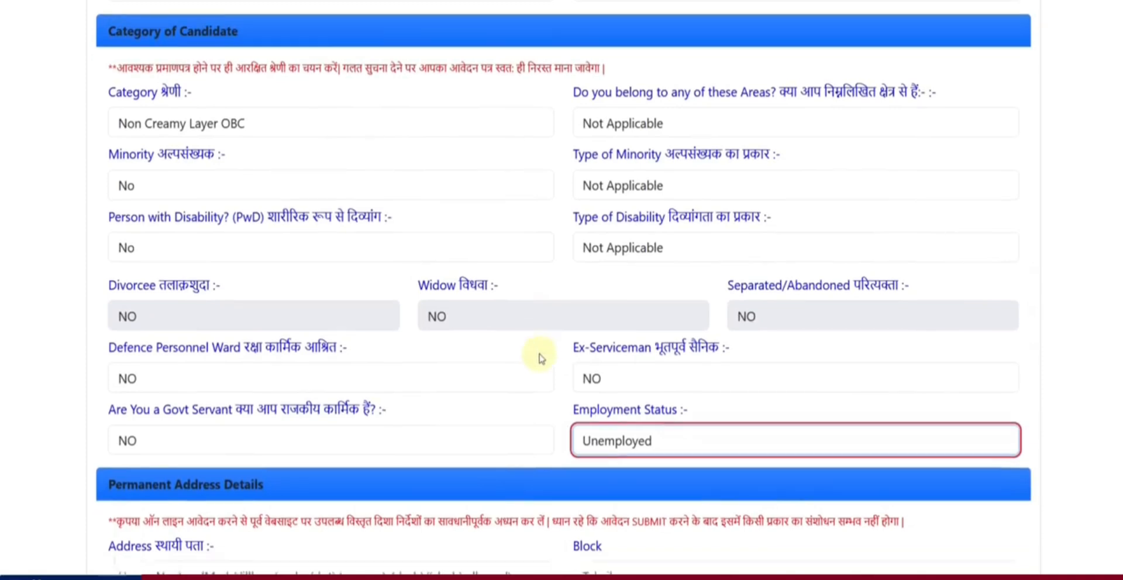
pyautogui.scroll(-3, 539, 358)
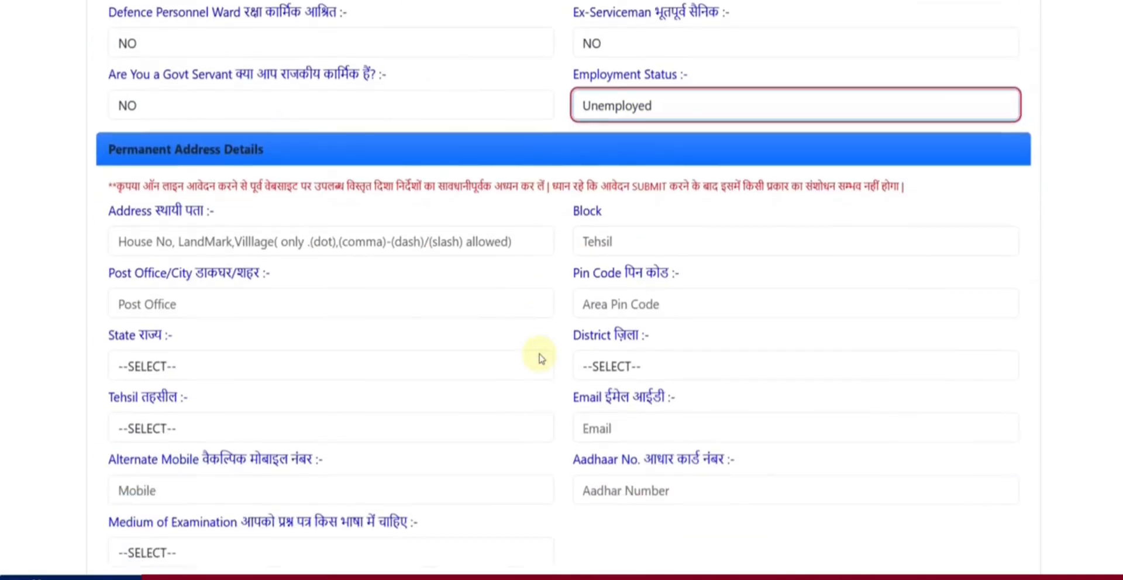
pyautogui.scroll(-2, 542, 353)
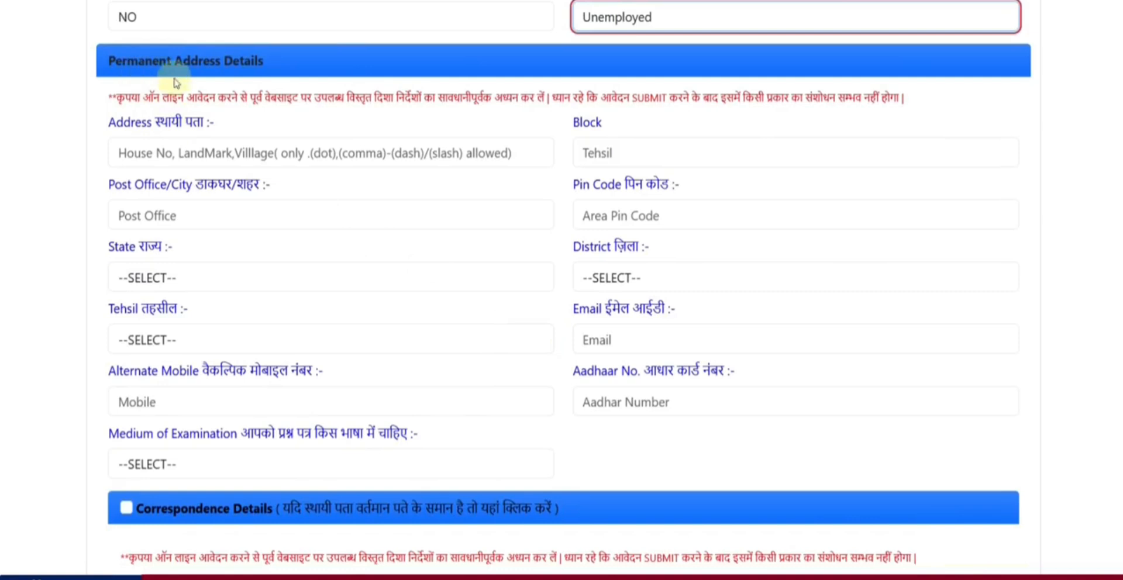
pyautogui.click(245, 153)
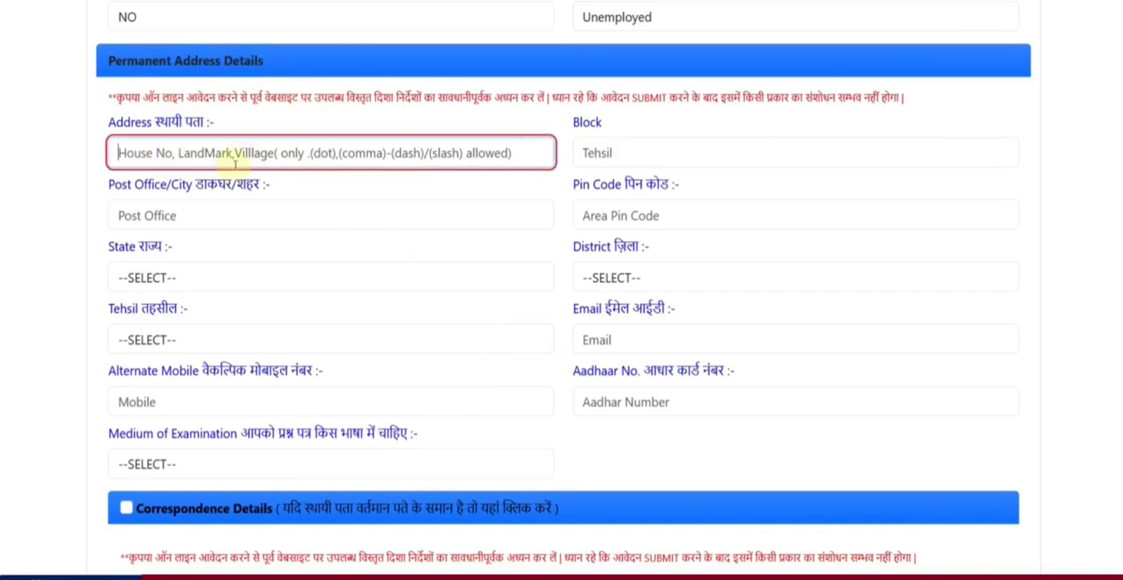
pyautogui.click(596, 154)
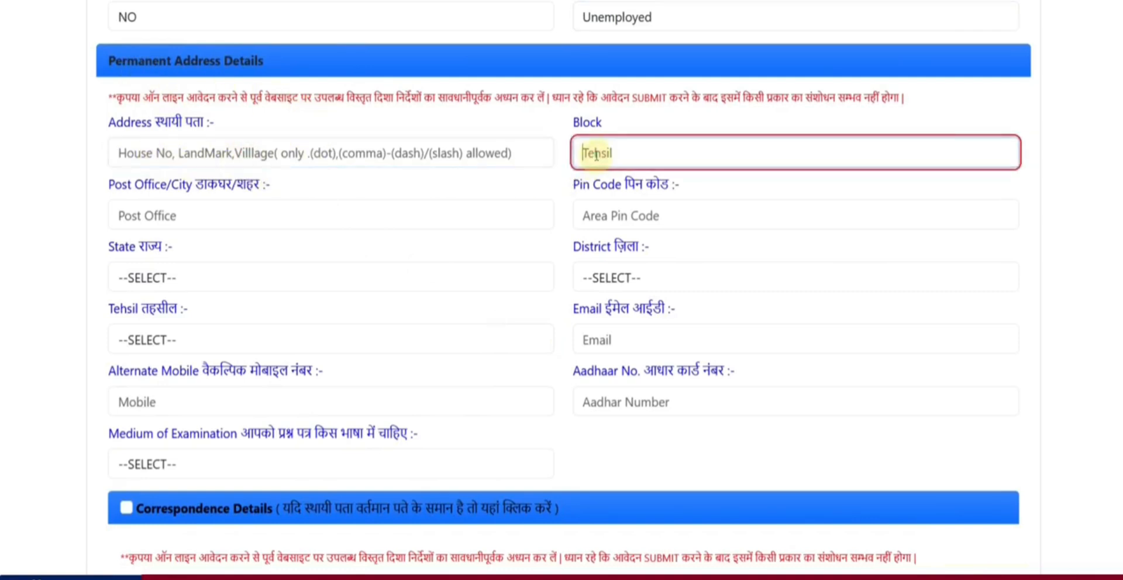
pyautogui.click(132, 218)
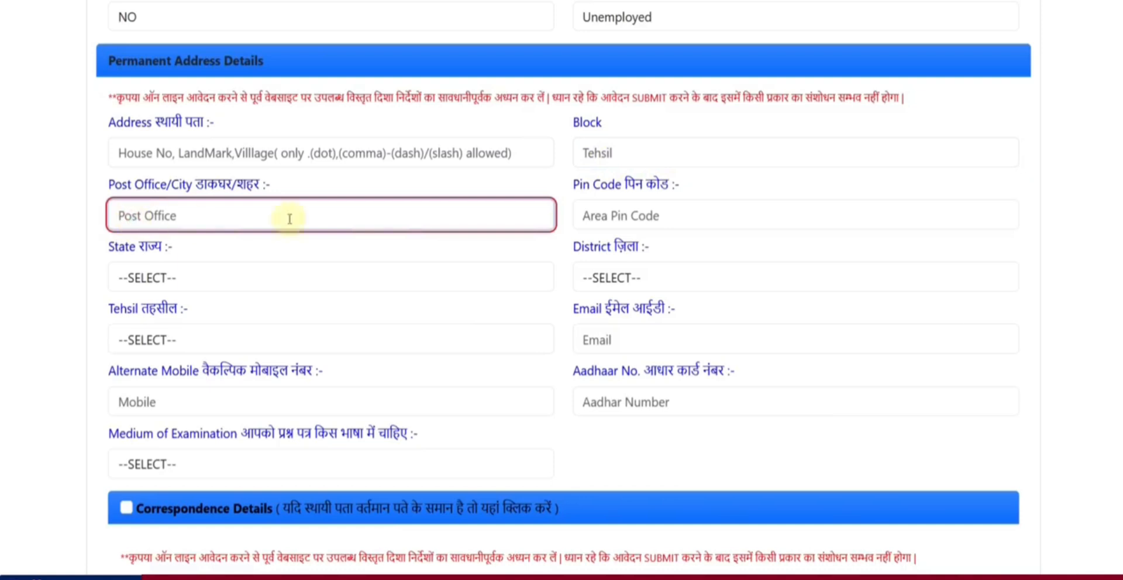
pyautogui.click(634, 217)
# Set the permanent address state to RAJASTHAN, the district to ALWAR and the tehsil to ALWAR
pyautogui.click(252, 279)
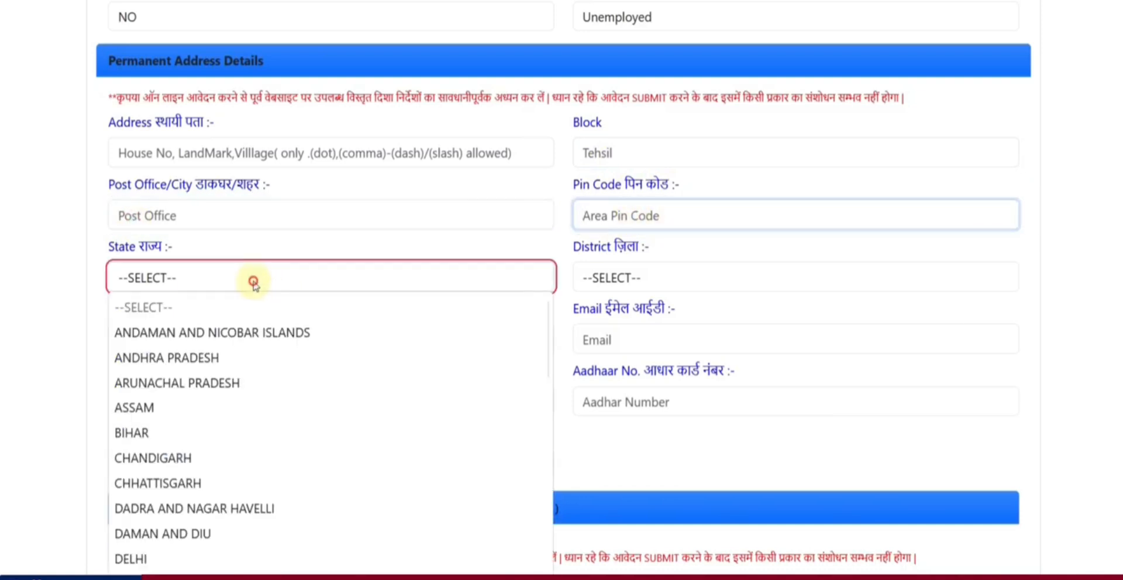
pyautogui.scroll(-5, 234, 439)
pyautogui.click(206, 418)
pyautogui.click(609, 283)
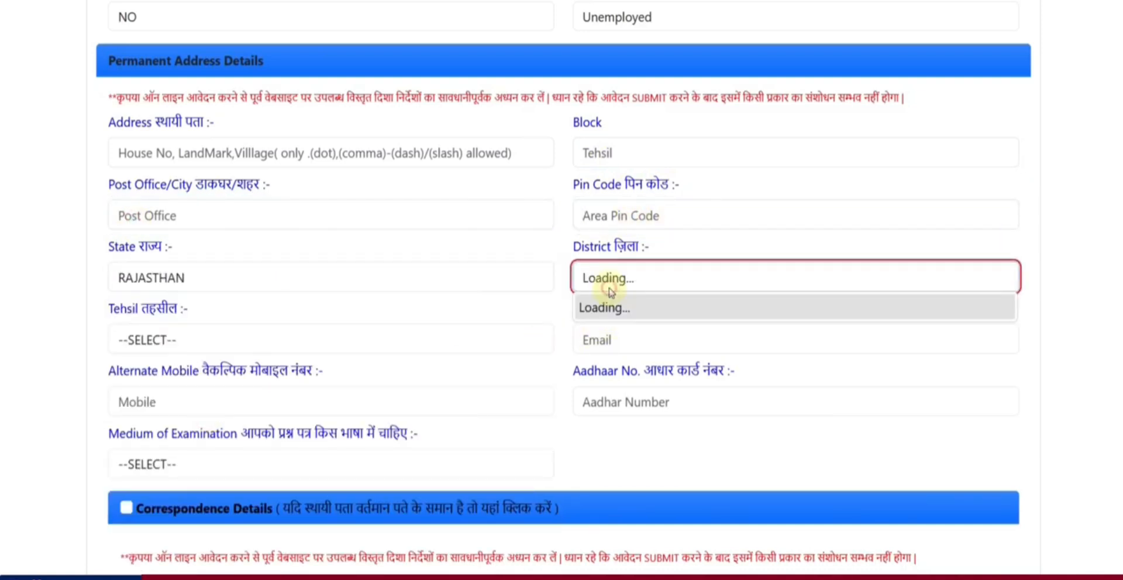
pyautogui.click(602, 280)
pyautogui.click(599, 357)
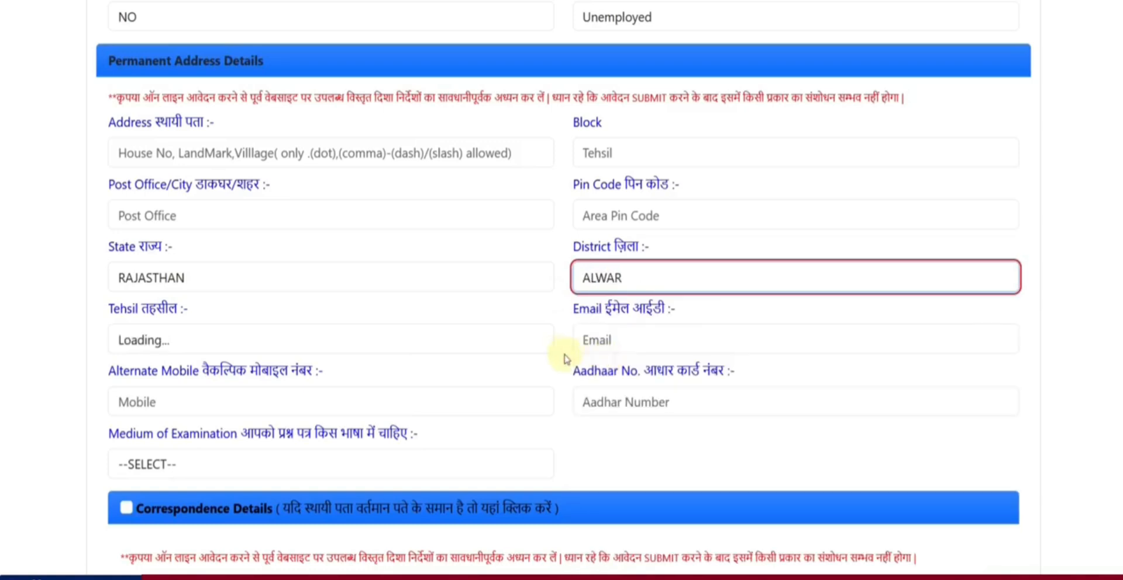
pyautogui.click(221, 339)
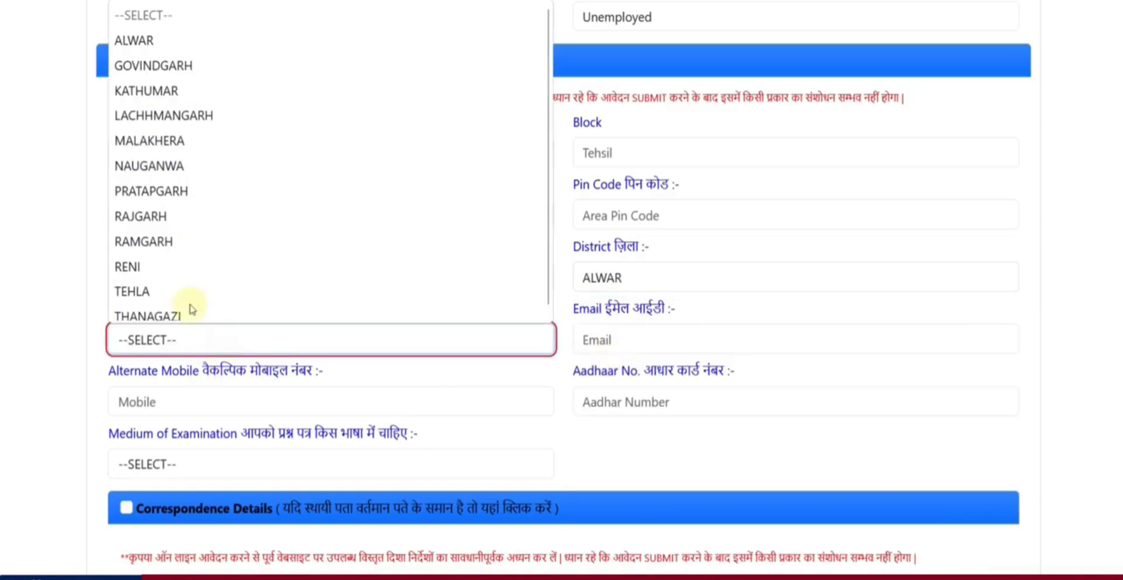
pyautogui.click(132, 38)
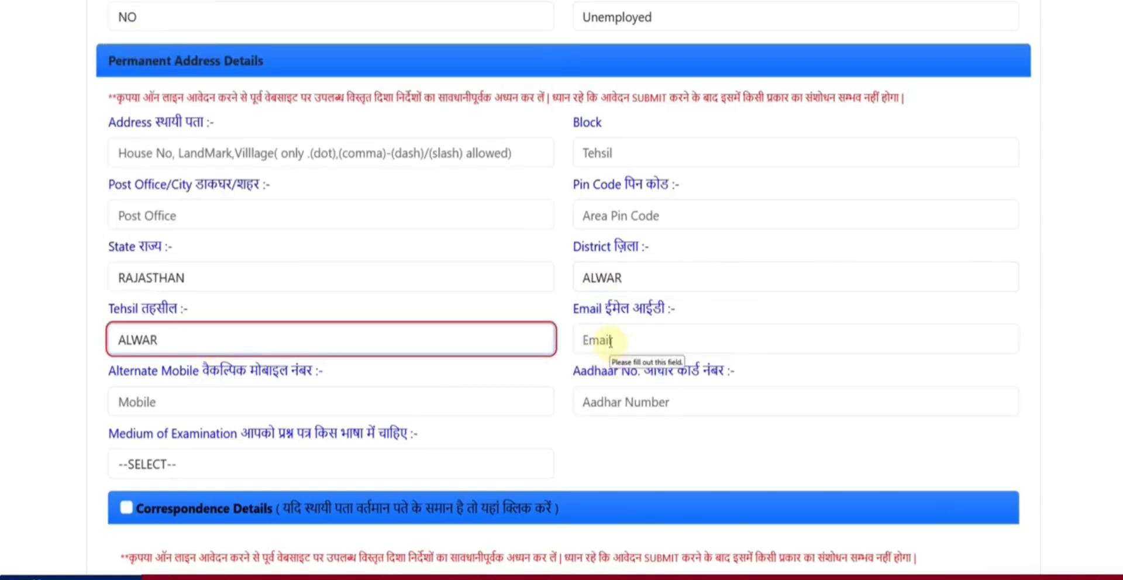
# Check the alternate mobile and Aadhaar number fields, and set the Medium of Examination to Hindi
pyautogui.scroll(-2, 638, 345)
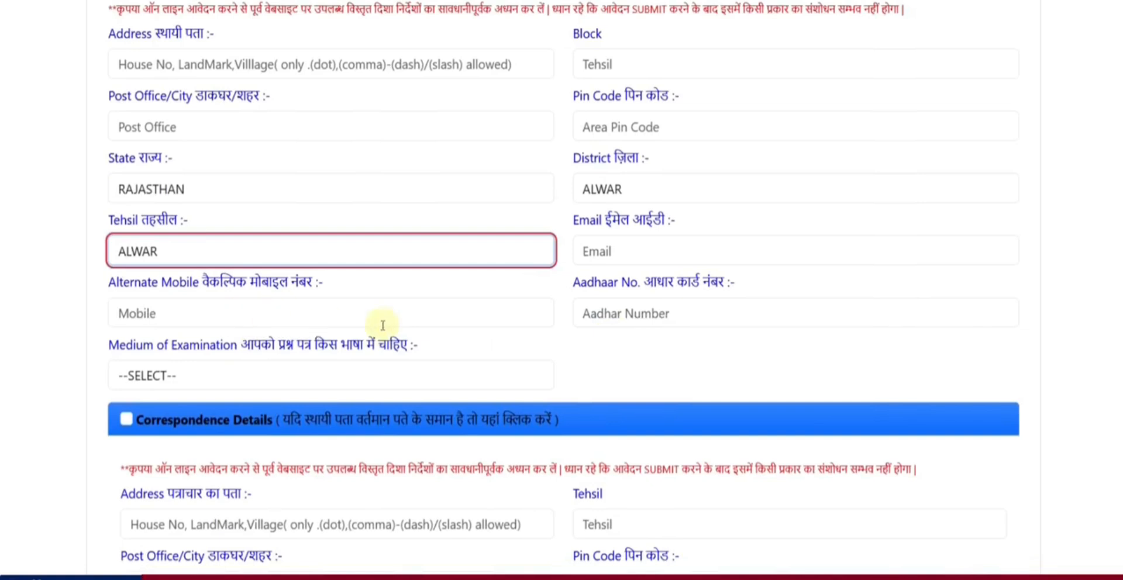
pyautogui.click(607, 317)
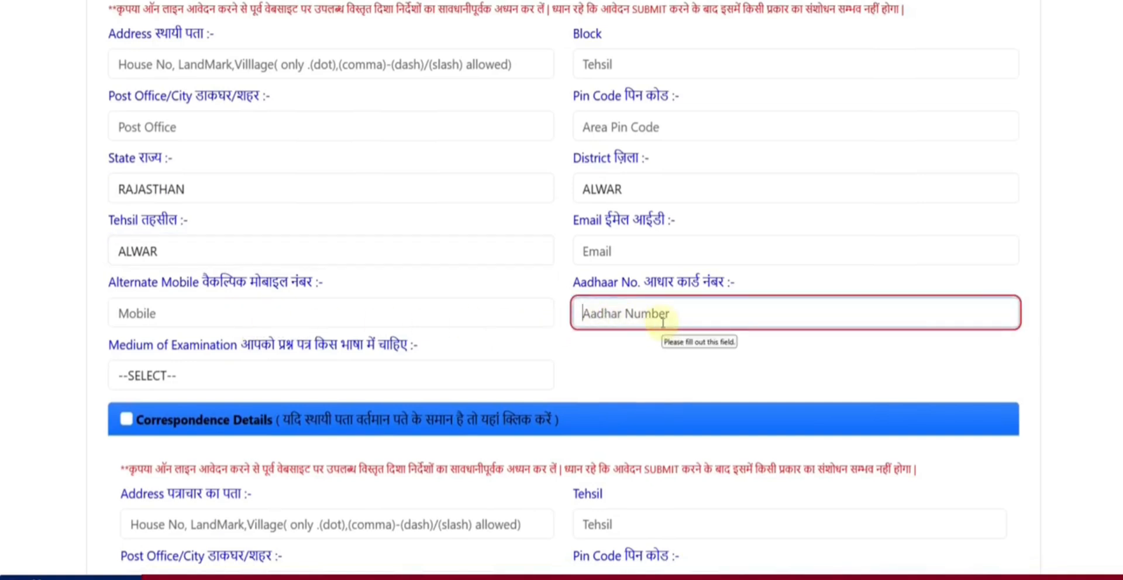
pyautogui.scroll(-2, 429, 309)
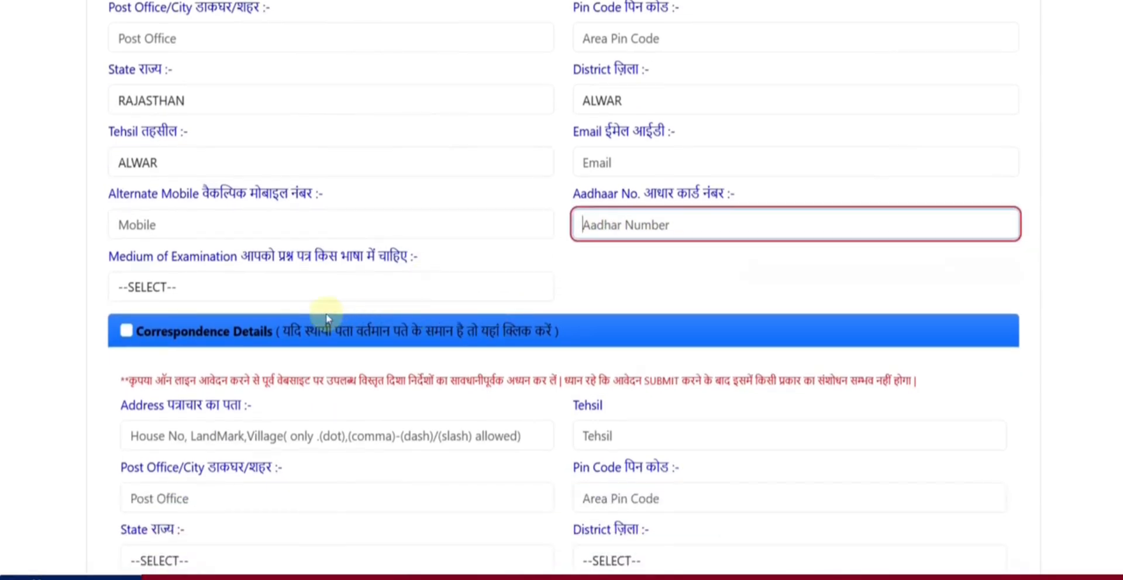
pyautogui.click(299, 296)
pyautogui.click(271, 363)
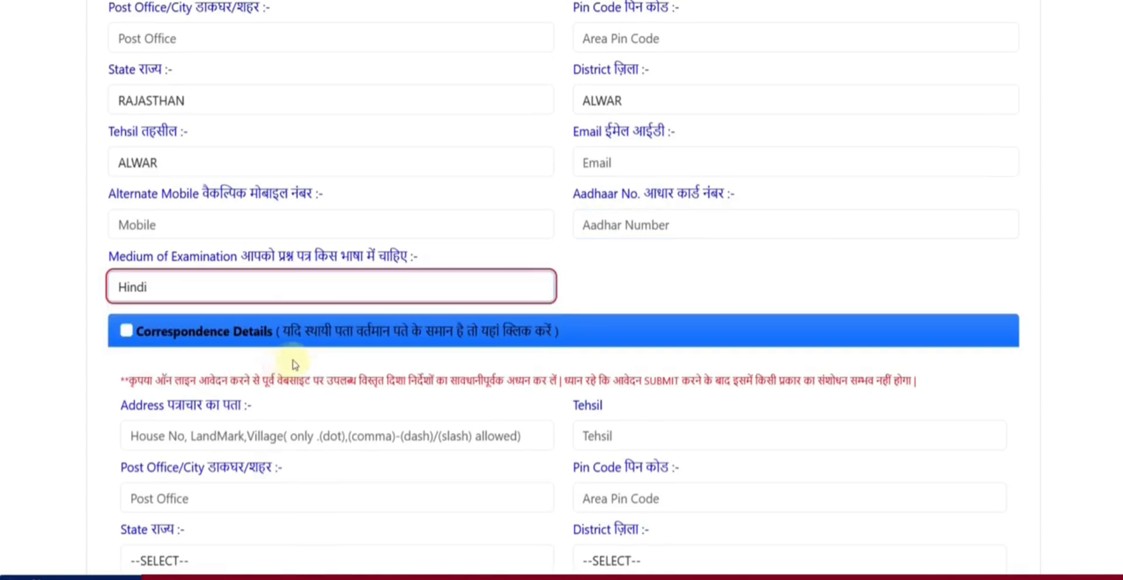
# Try copying the permanent address into the Correspondence Details, and turn the same-address option back off
pyautogui.scroll(2, 320, 354)
pyautogui.scroll(2, 180, 118)
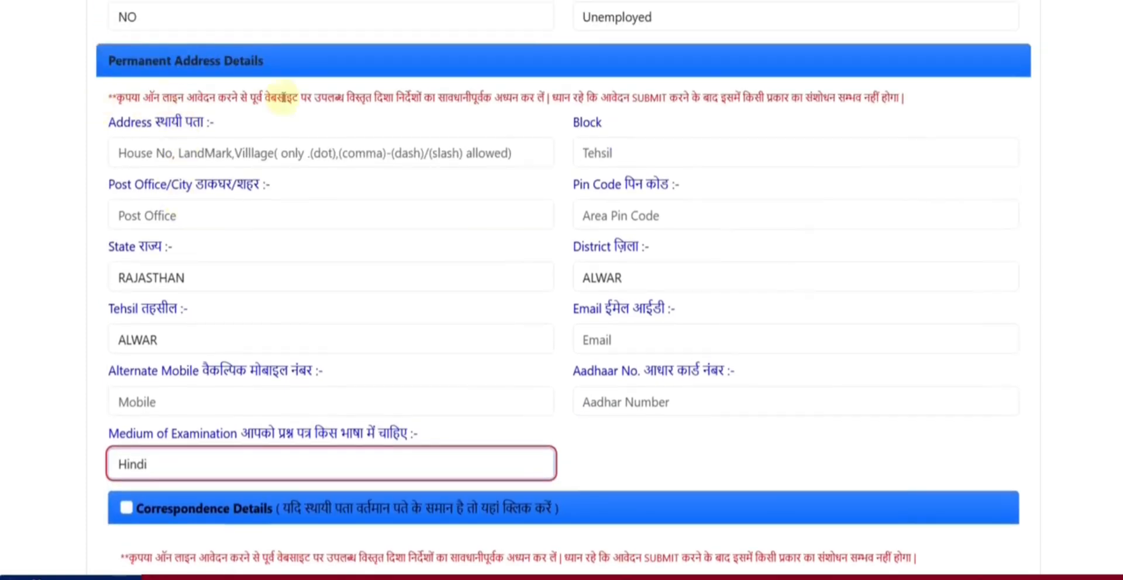
pyautogui.scroll(-5, 410, 280)
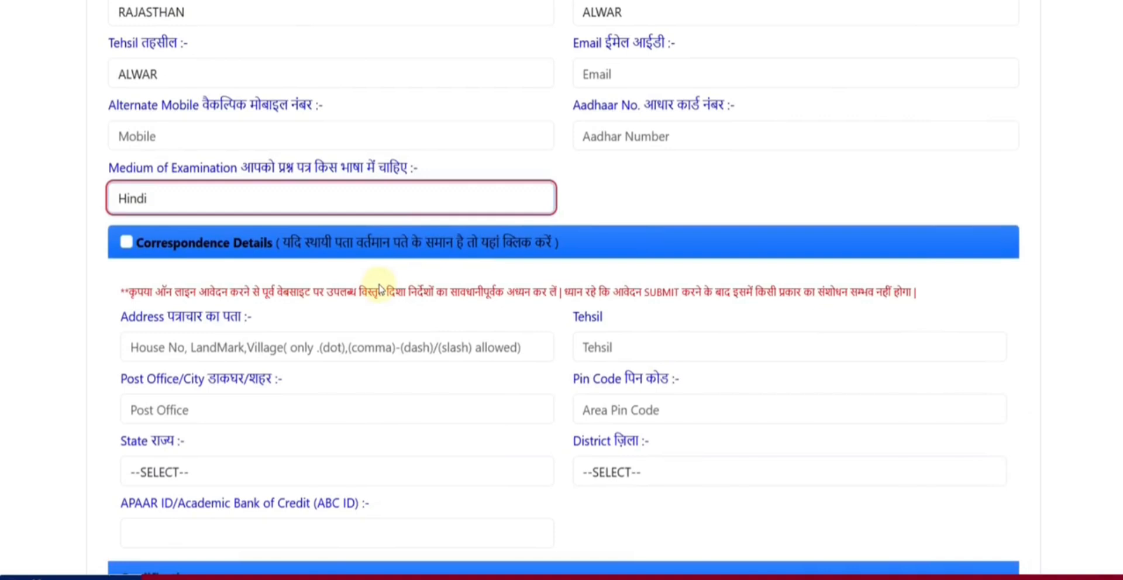
pyautogui.click(126, 242)
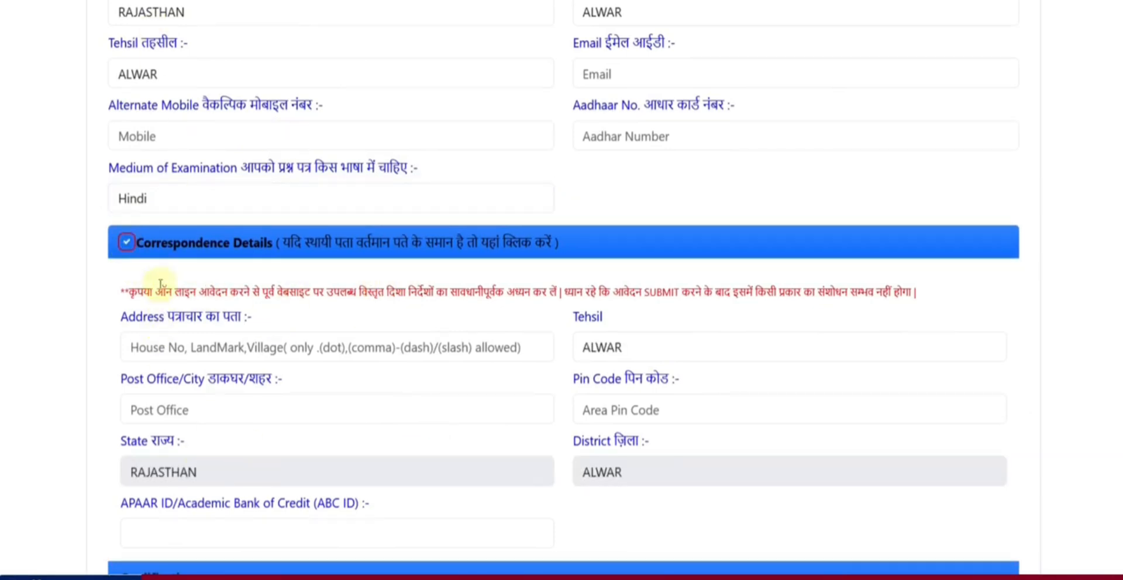
pyautogui.click(126, 242)
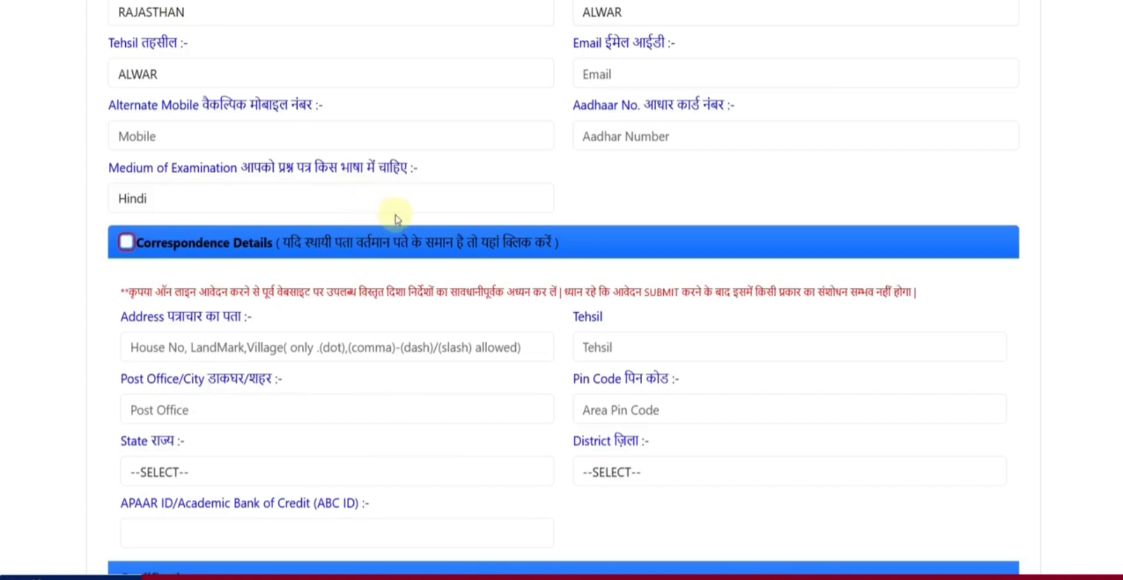
pyautogui.scroll(-5, 453, 339)
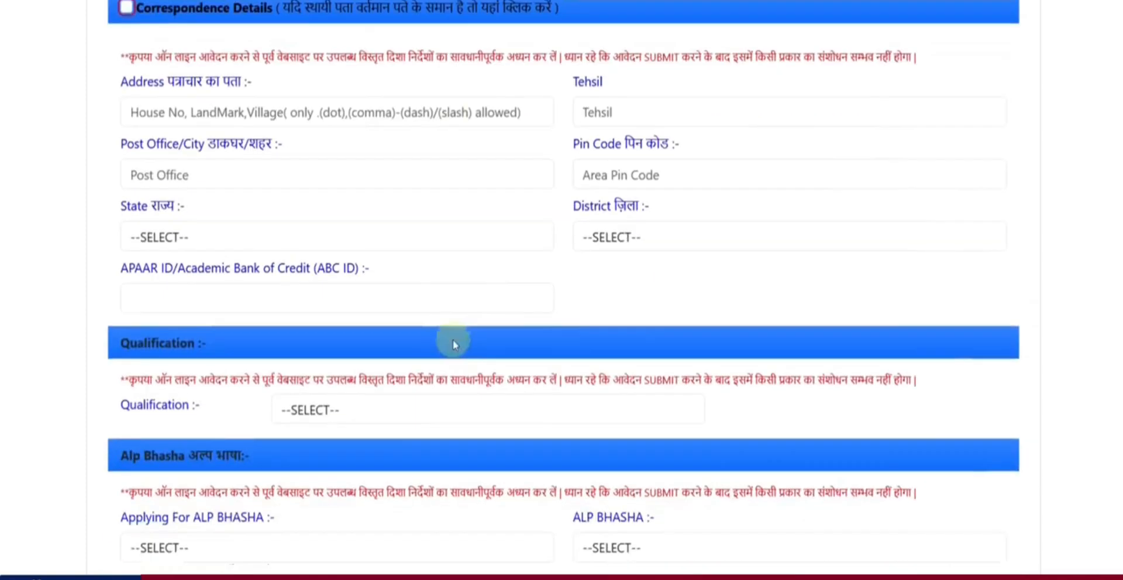
# Set the Qualification to 12th/Equivalent
pyautogui.scroll(-2, 453, 344)
pyautogui.click(367, 300)
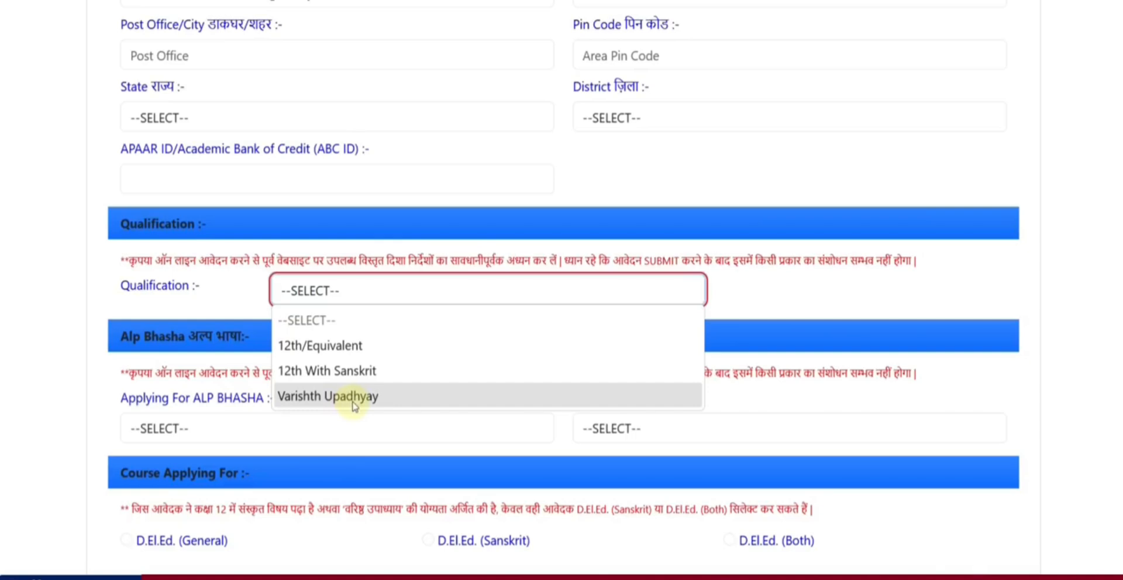
pyautogui.click(321, 345)
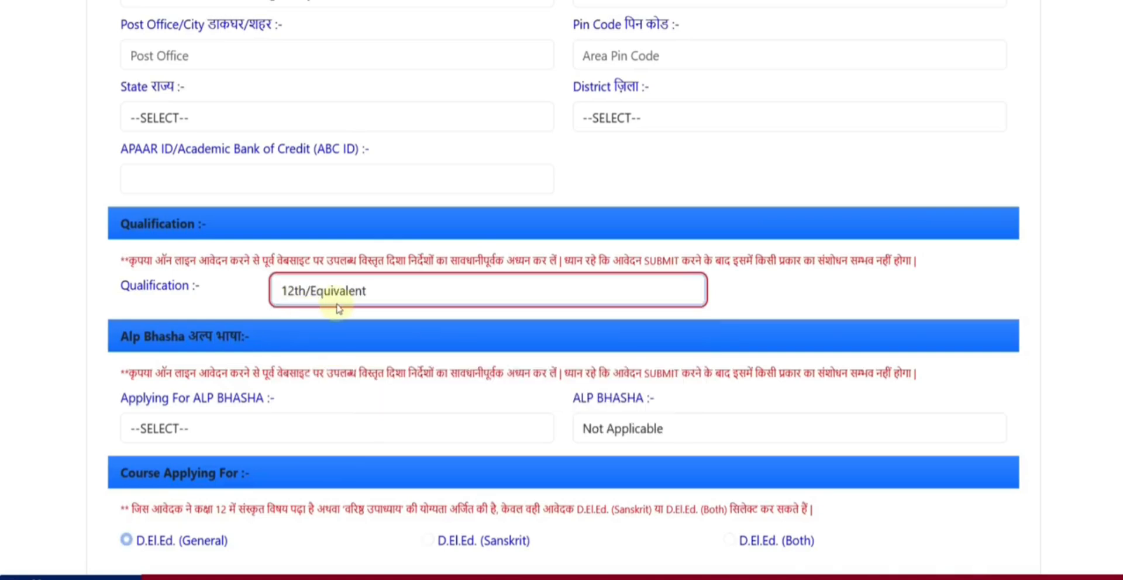
# Set Applying For ALP BHASHA to YES and view the available ALP BHASHA languages
pyautogui.scroll(-2, 337, 309)
pyautogui.click(234, 347)
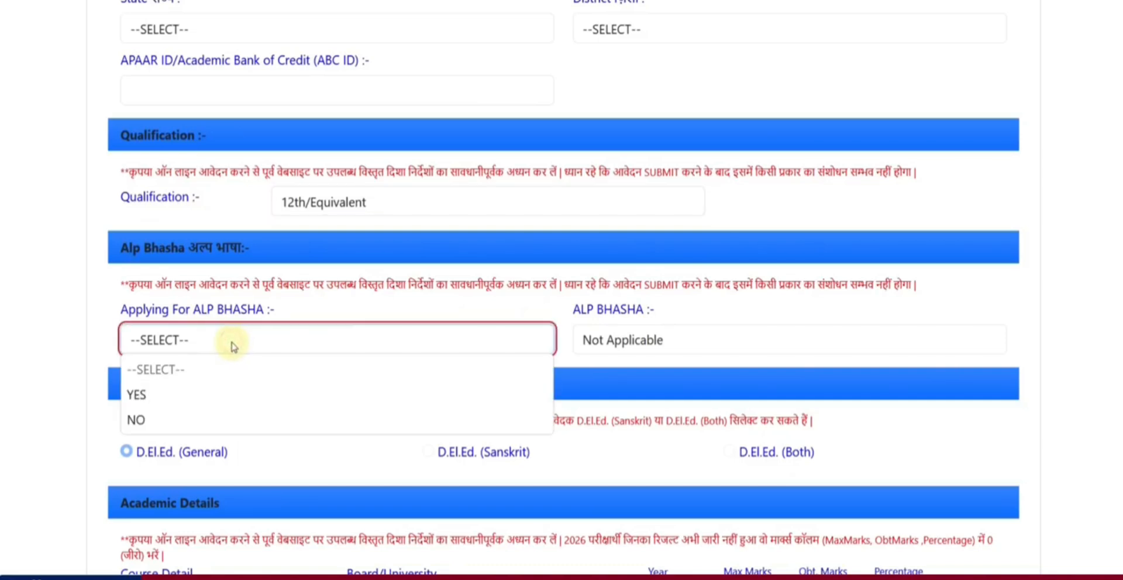
pyautogui.click(216, 394)
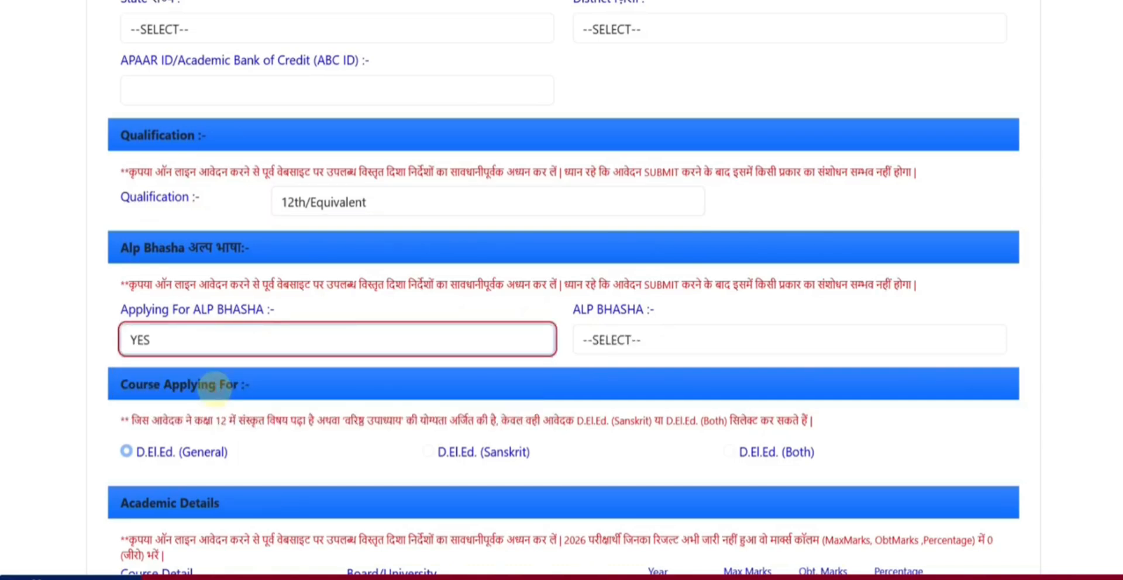
pyautogui.click(672, 349)
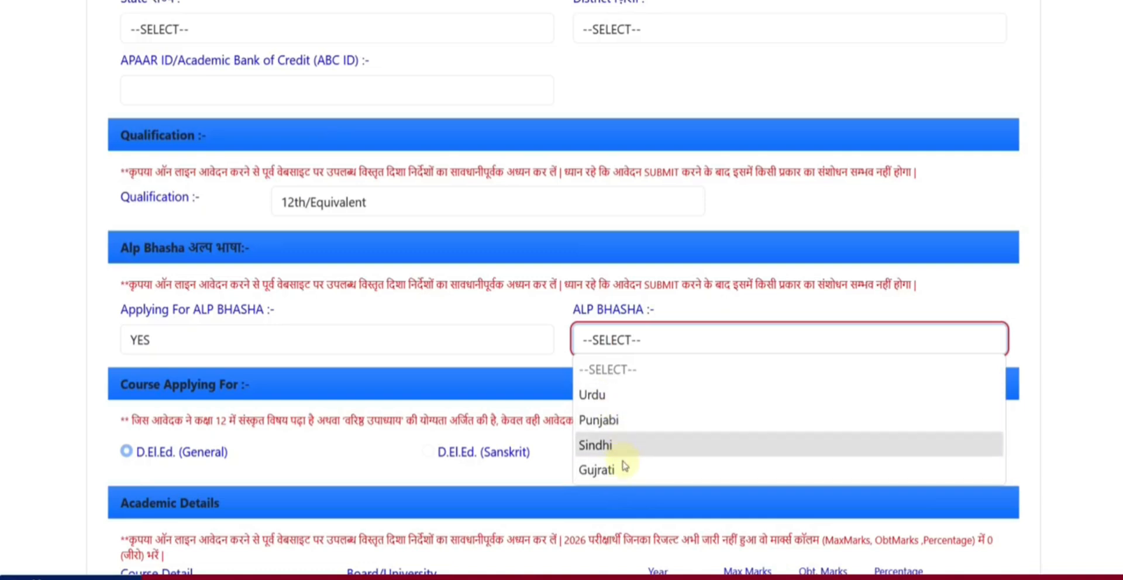
# Set Applying For ALP BHASHA to NO and review the course and academic detail sections
pyautogui.click(189, 341)
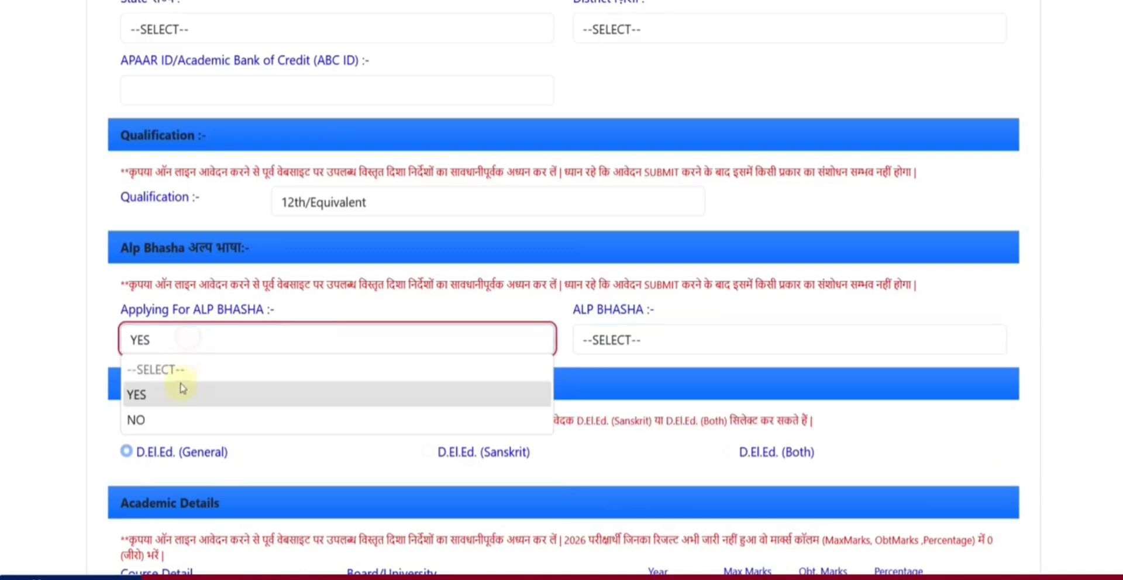
pyautogui.click(175, 416)
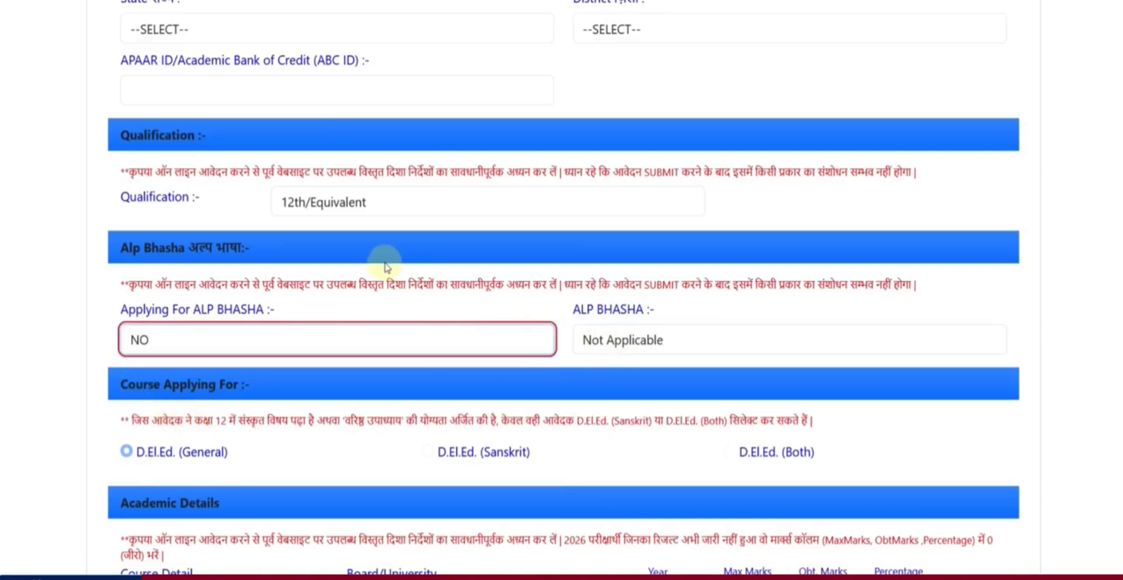
pyautogui.scroll(-3, 367, 353)
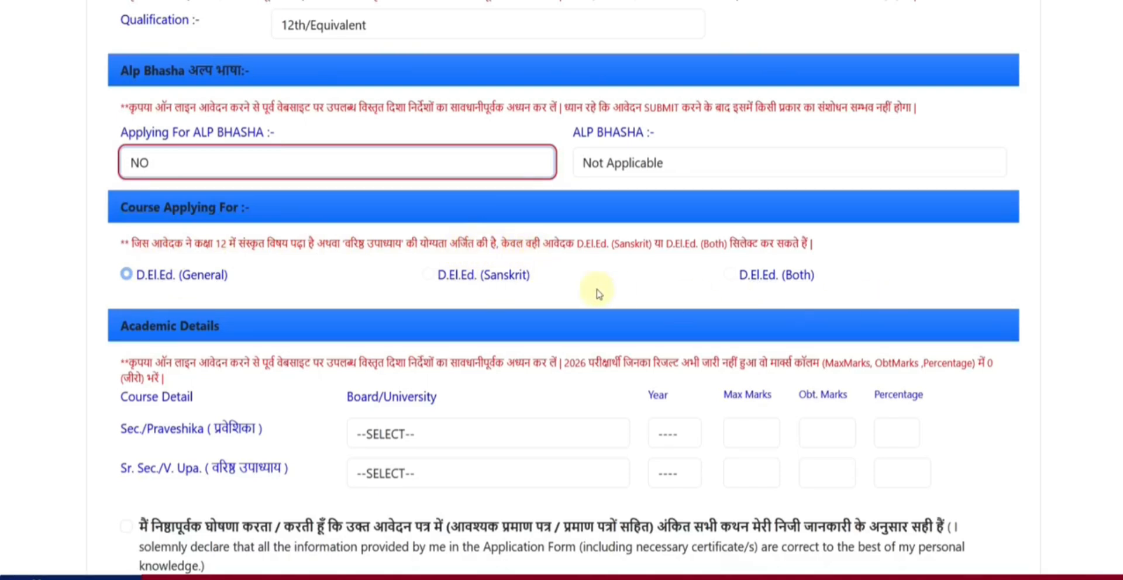
# Try the 12th With Sanskrit qualification, selecting the D.El.Ed. (Sanskrit) course and the D.El.Ed. (Both) course in turn
pyautogui.scroll(2, 598, 293)
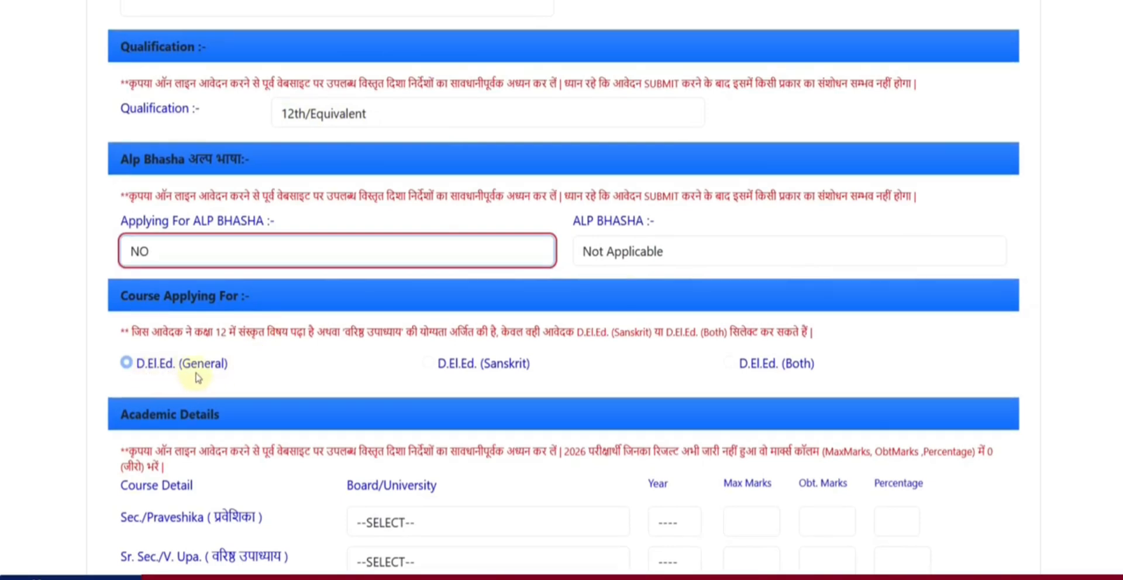
pyautogui.click(320, 117)
pyautogui.click(327, 194)
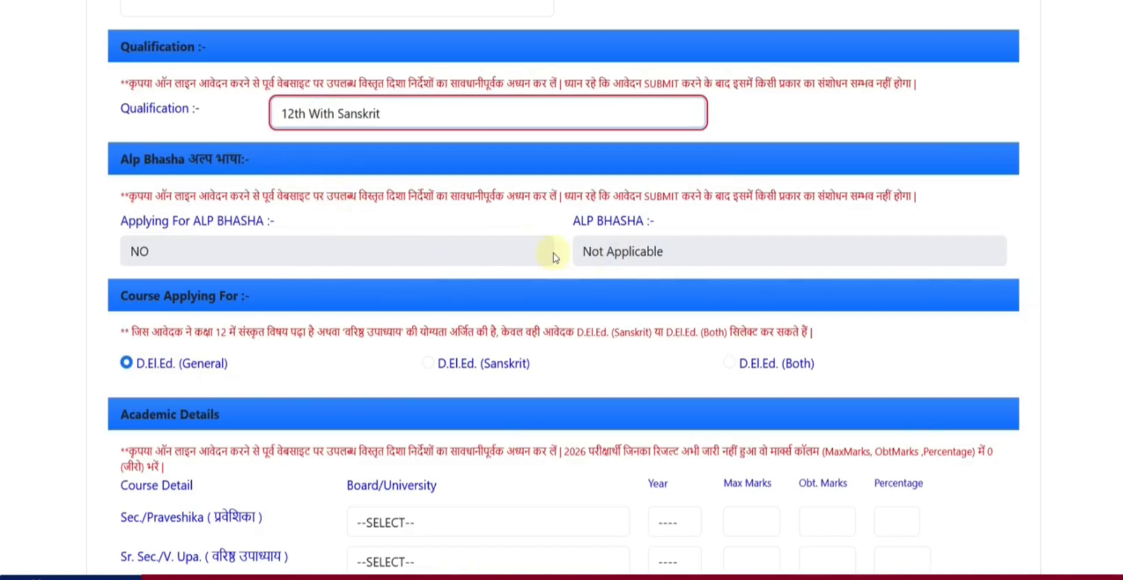
pyautogui.click(428, 363)
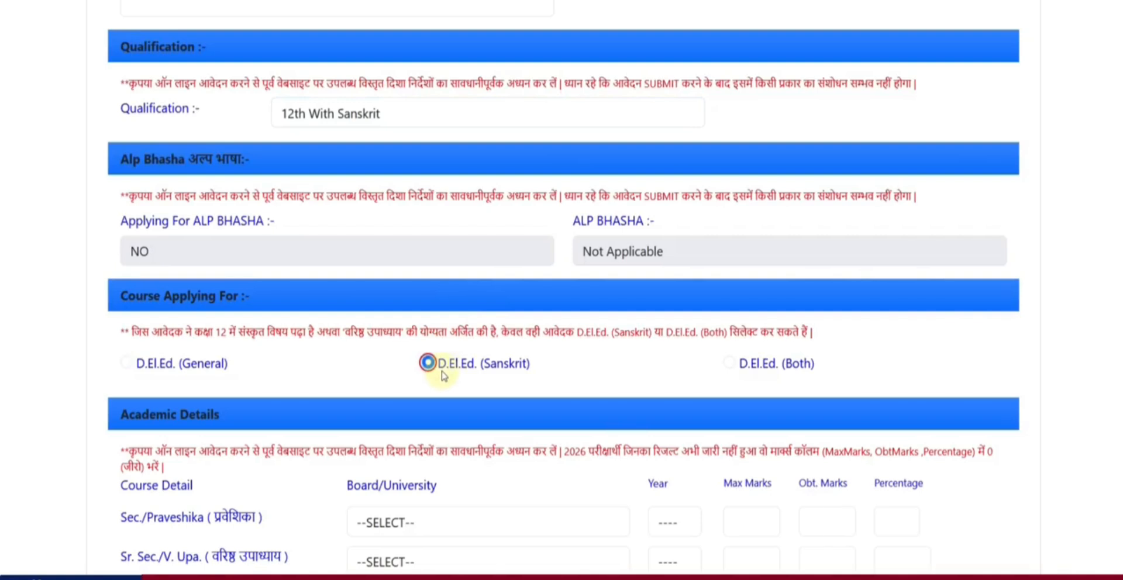
pyautogui.click(728, 363)
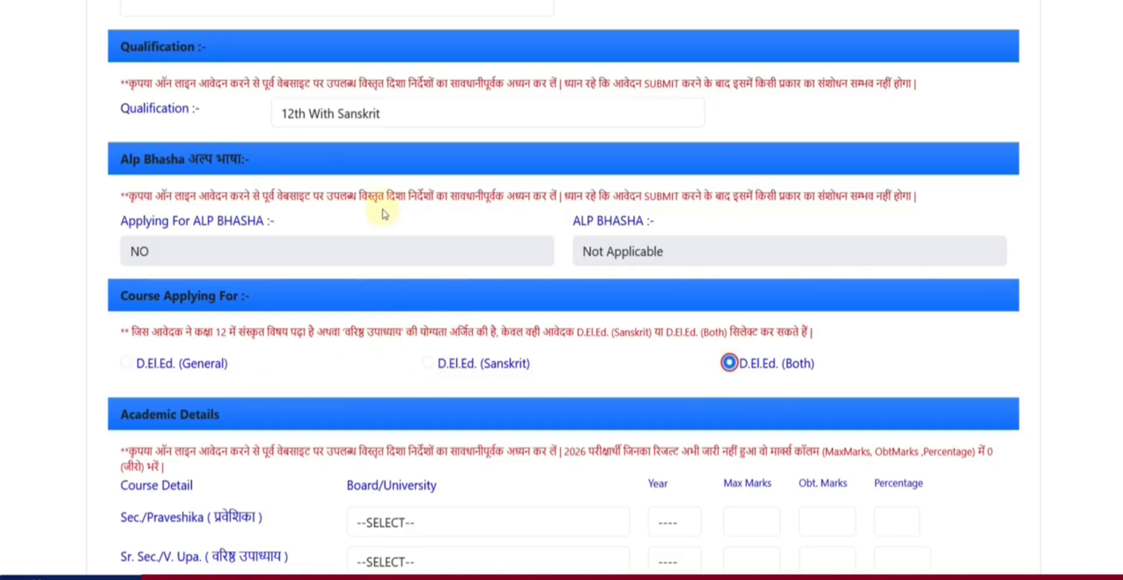
# Try Varishth Upadhyay as the Qualification, and return it to 12th/Equivalent
pyautogui.click(351, 113)
pyautogui.click(375, 218)
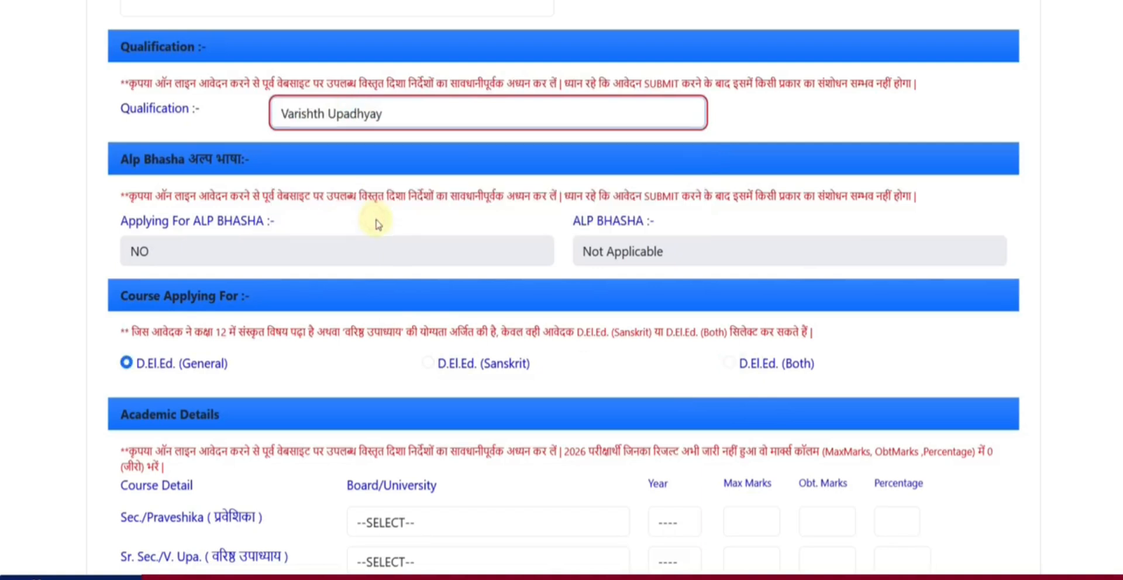
pyautogui.click(355, 117)
pyautogui.click(338, 168)
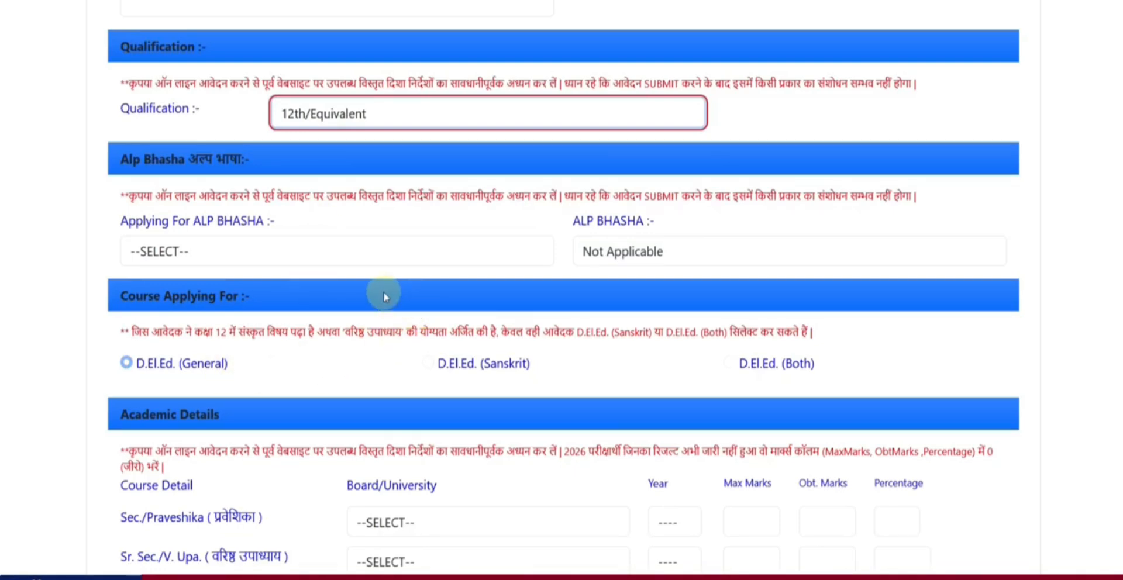
# Fill in the Sec./Praveshika record with BOARD OF SECONDARY EDUCATION RAJASTHAN, year 2021, maximum marks 600 and obtained marks 480
pyautogui.scroll(-3, 384, 294)
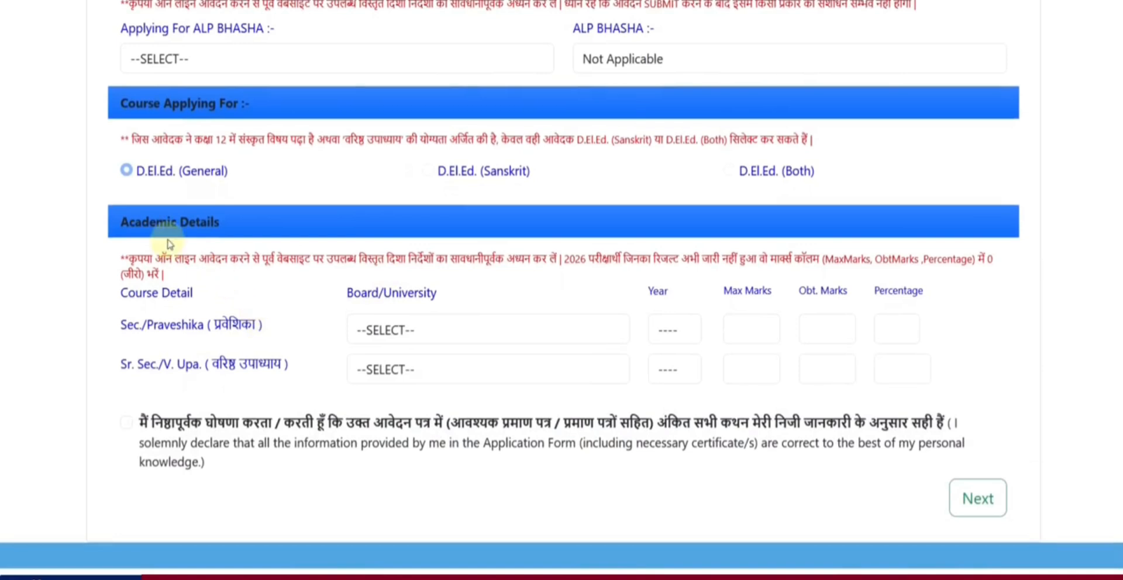
pyautogui.click(388, 341)
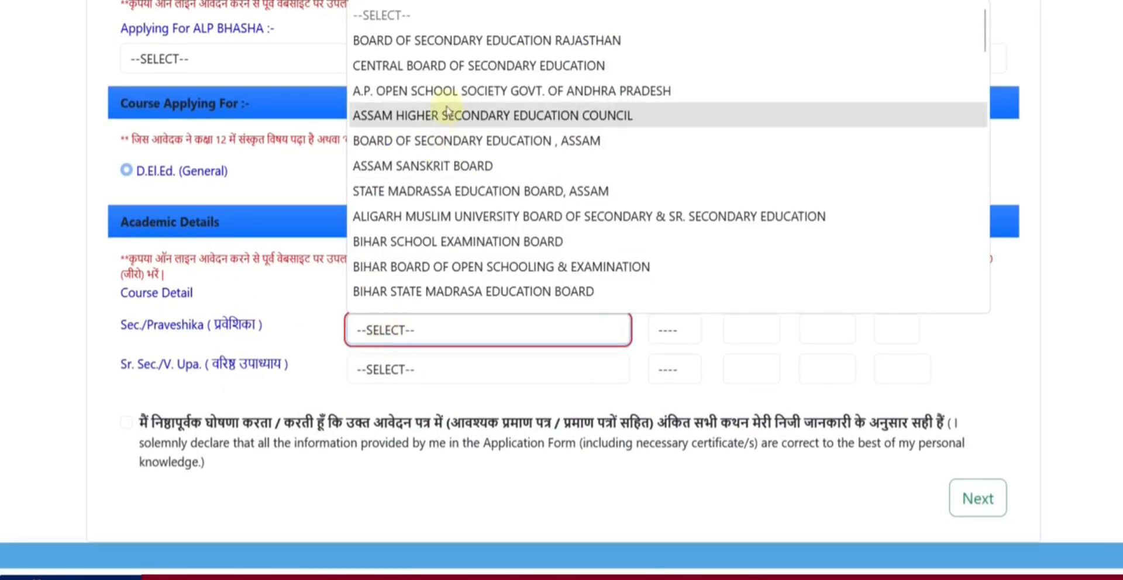
pyautogui.click(443, 42)
pyautogui.click(666, 330)
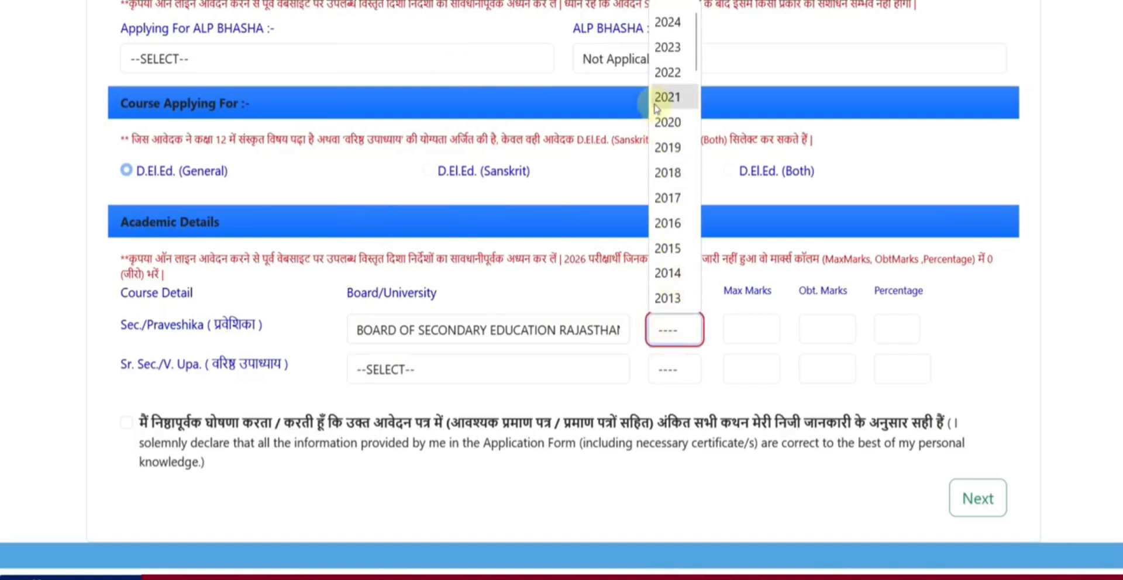
pyautogui.click(672, 94)
pyautogui.click(761, 321)
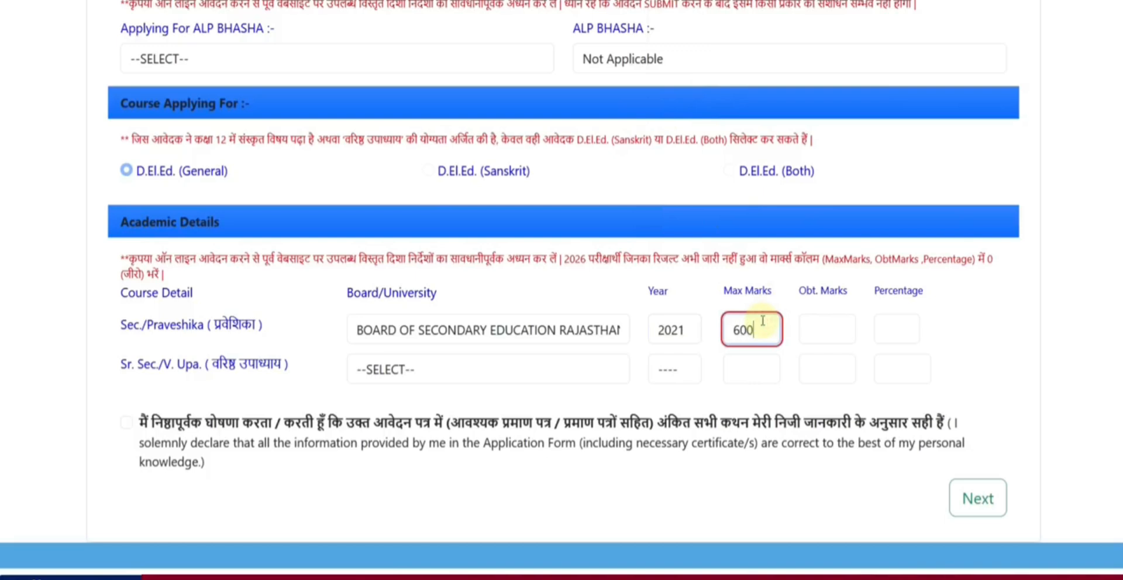
pyautogui.click(833, 326)
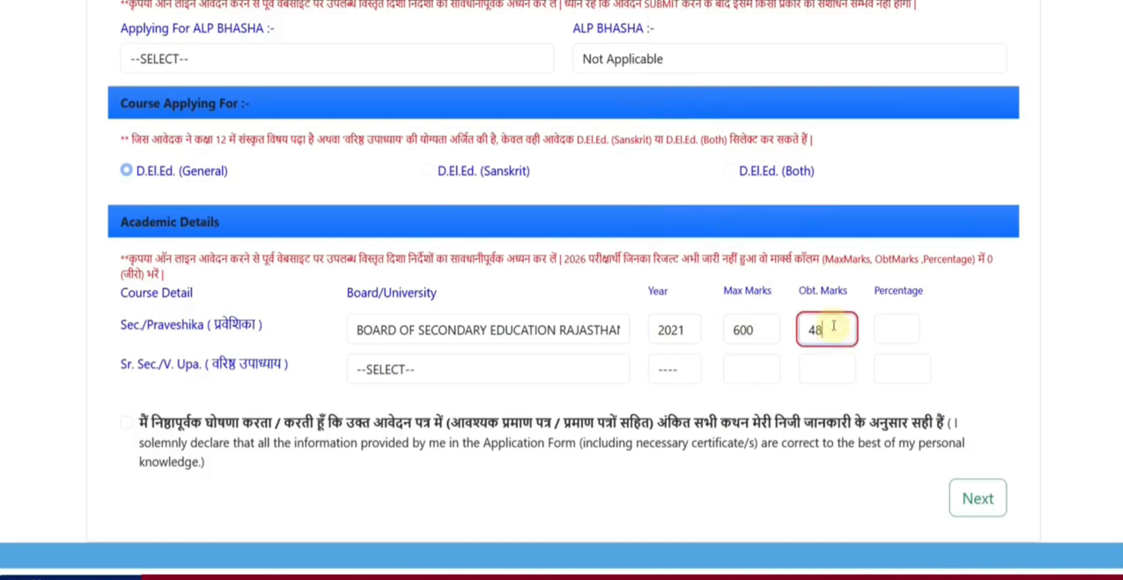
pyautogui.write('480')
pyautogui.click(892, 330)
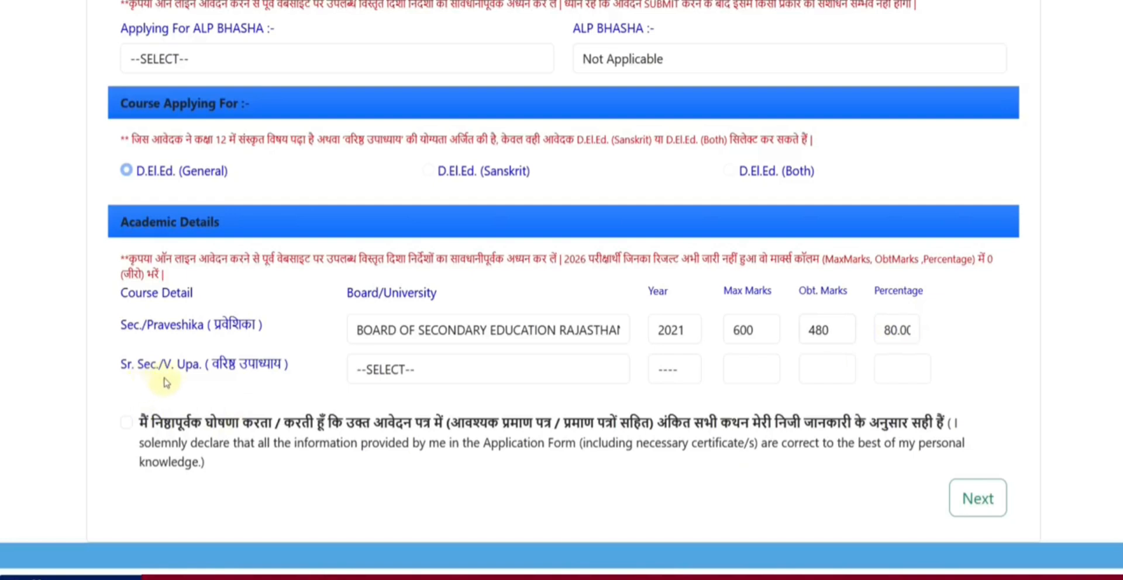
# Set the Sr. Sec./V. Upa. board to BOARD OF SECONDARY EDUCATION RAJASTHAN and view the available passing years
pyautogui.click(404, 373)
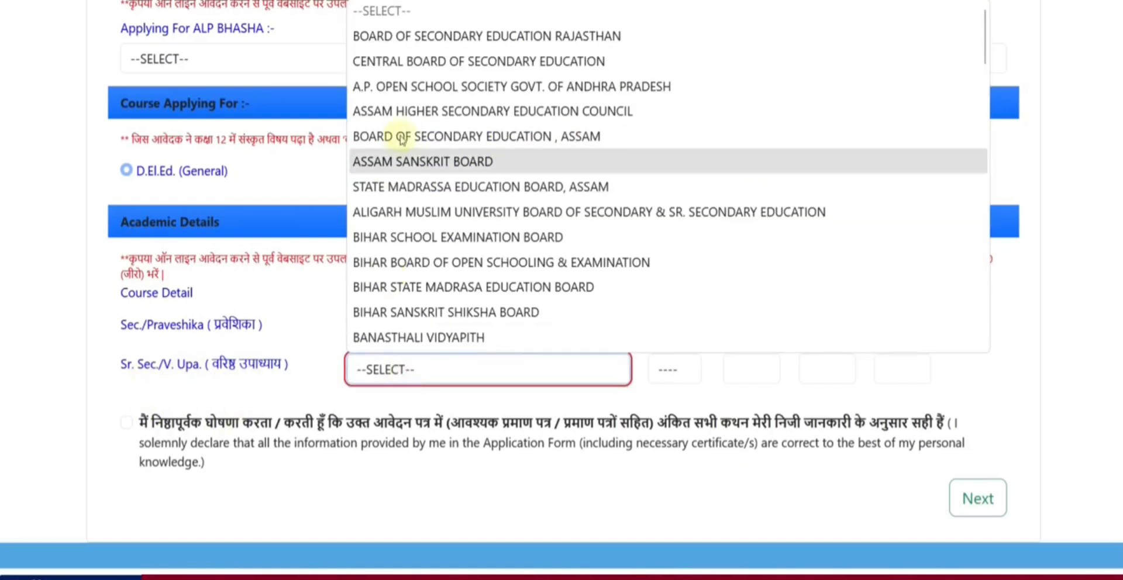
pyautogui.click(430, 38)
pyautogui.click(676, 368)
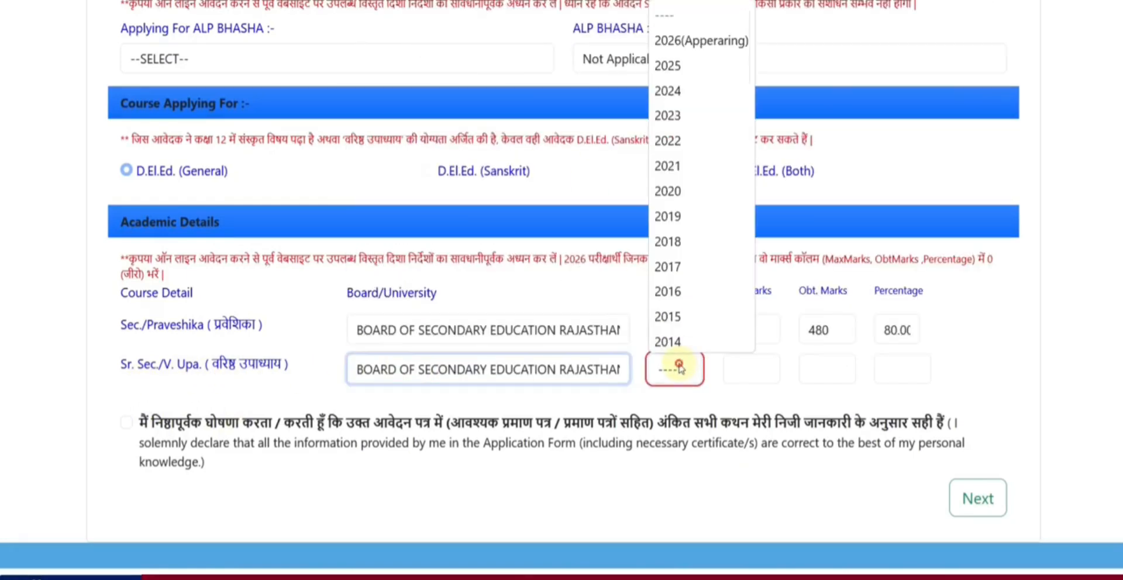
pyautogui.click(735, 375)
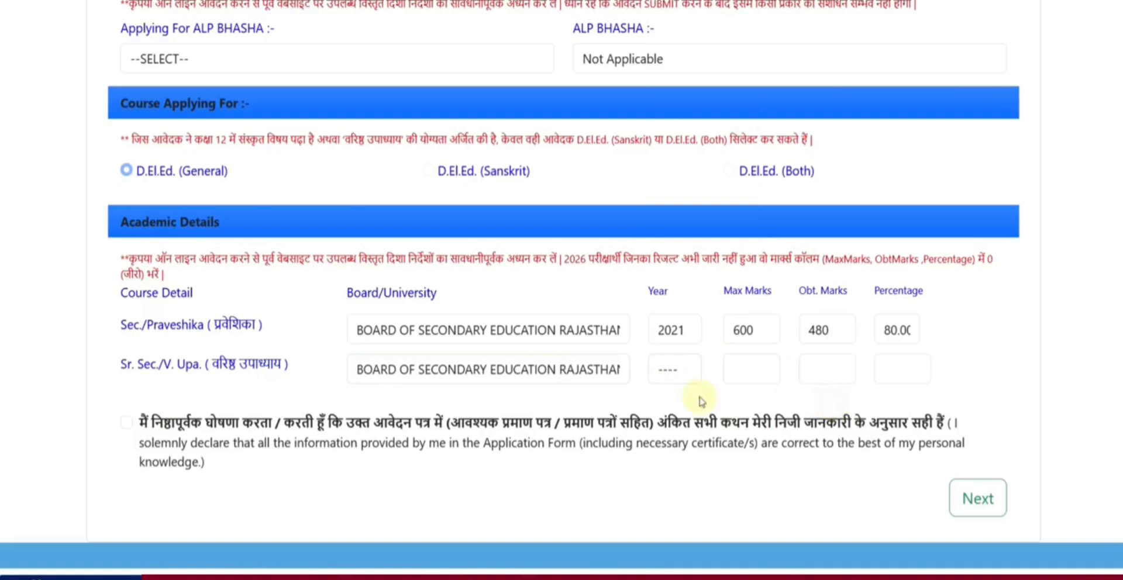
# Accept the declaration that all information is correct and try to proceed to the following page of the application
pyautogui.click(126, 422)
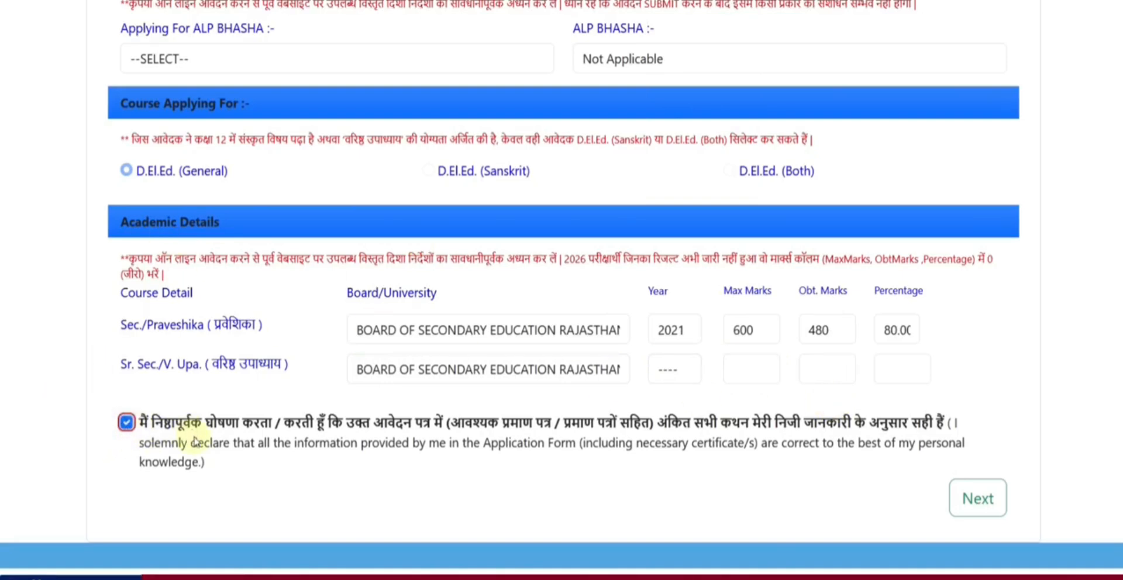
pyautogui.click(981, 499)
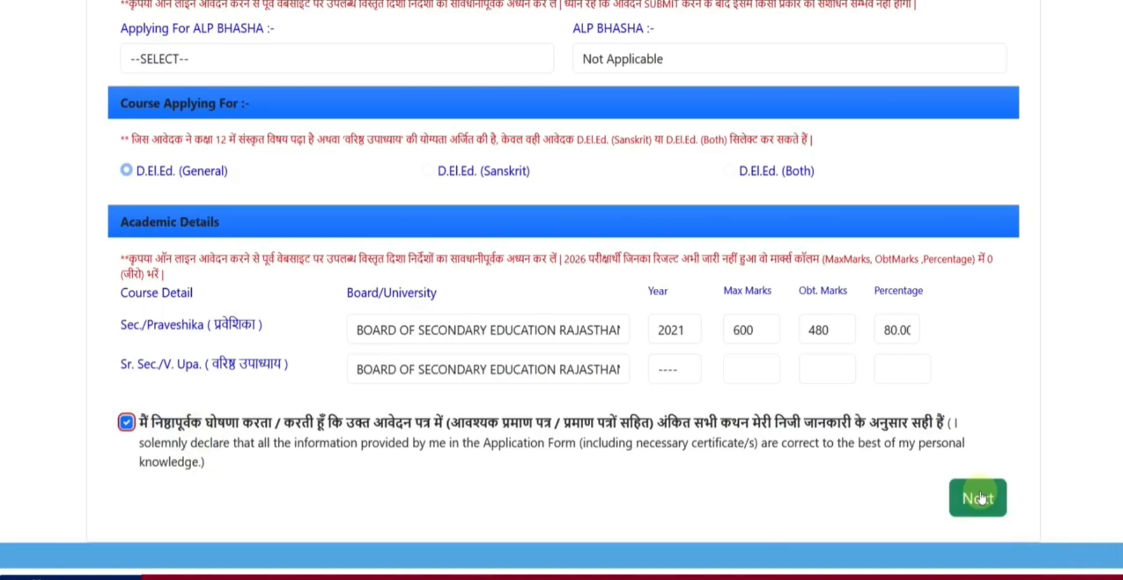
# Recheck the available Qualification choices against the courses on offer, leaving 12th/Equivalent selected
pyautogui.scroll(3, 720, 491)
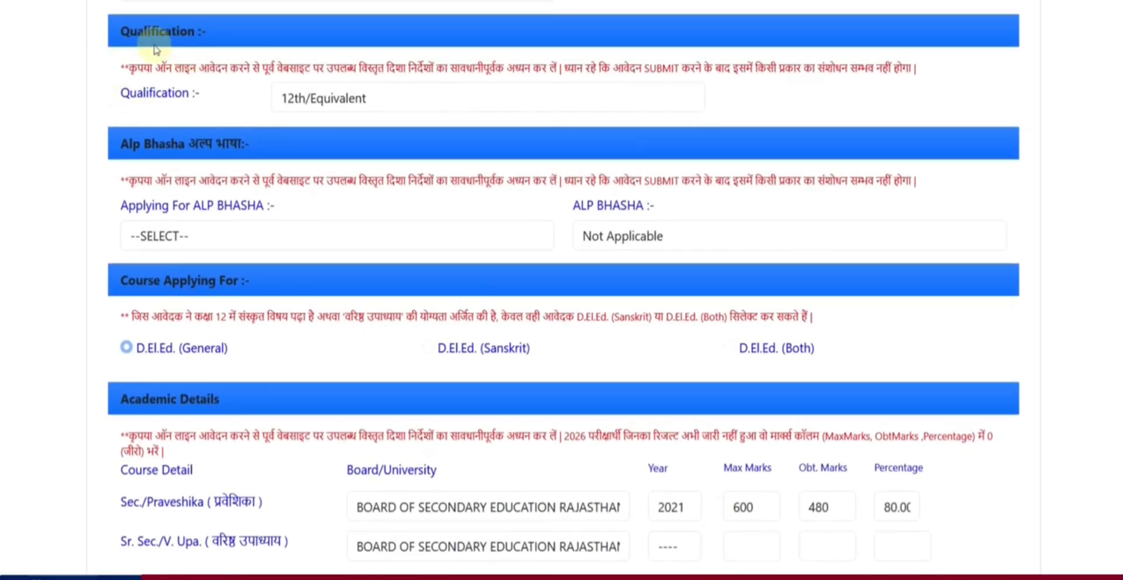
pyautogui.click(296, 98)
pyautogui.click(251, 100)
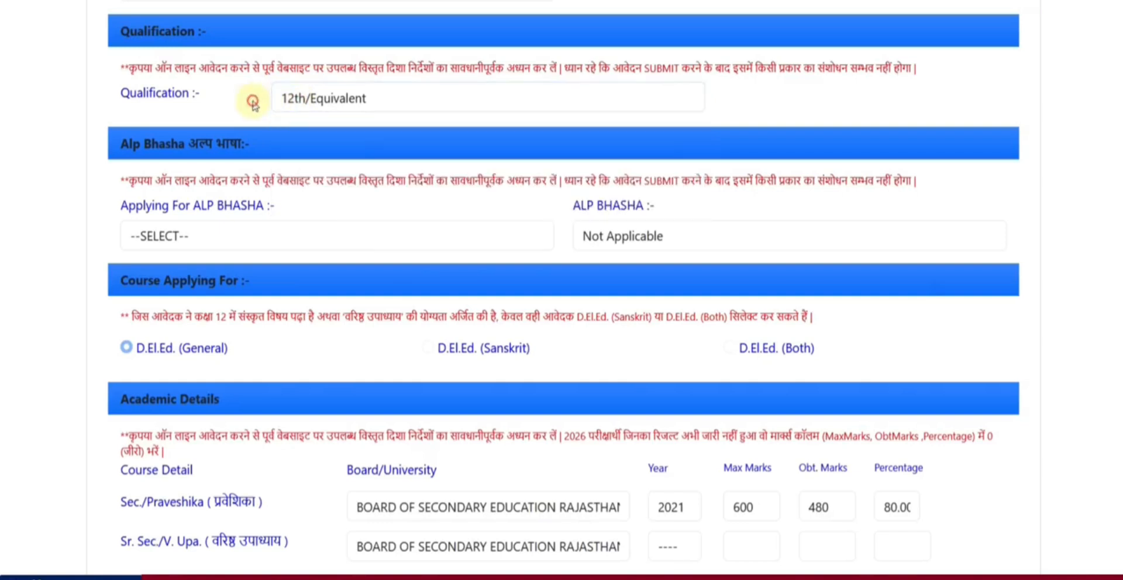
pyautogui.click(365, 97)
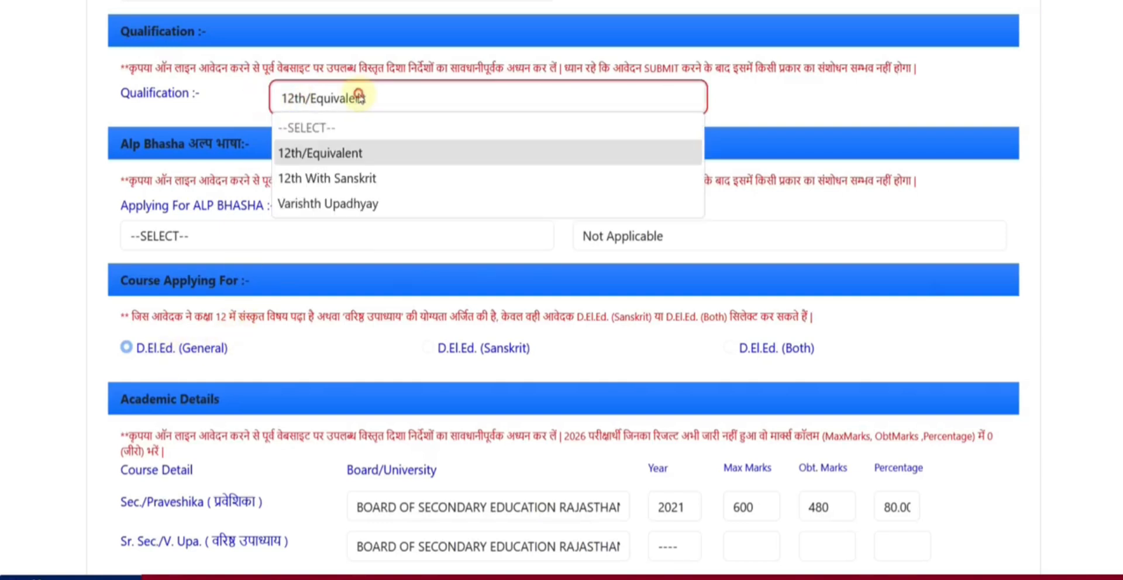
pyautogui.click(238, 118)
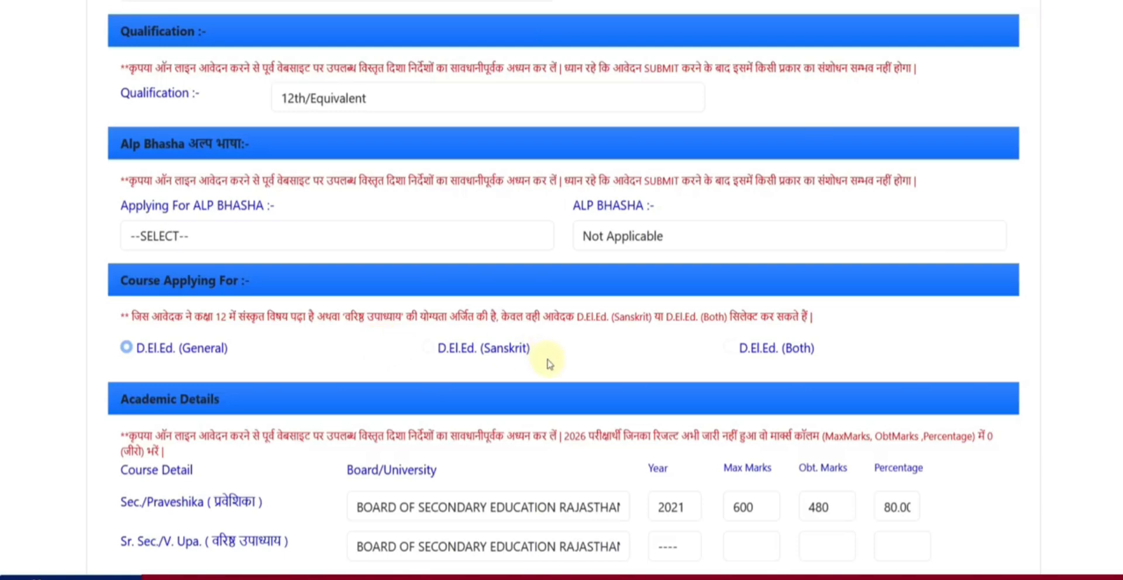
# Read the Pre D.El.Ed. 2026 general instructions PDF for the photo, thumb impression and signature file requirements
pyautogui.scroll(-3, 547, 360)
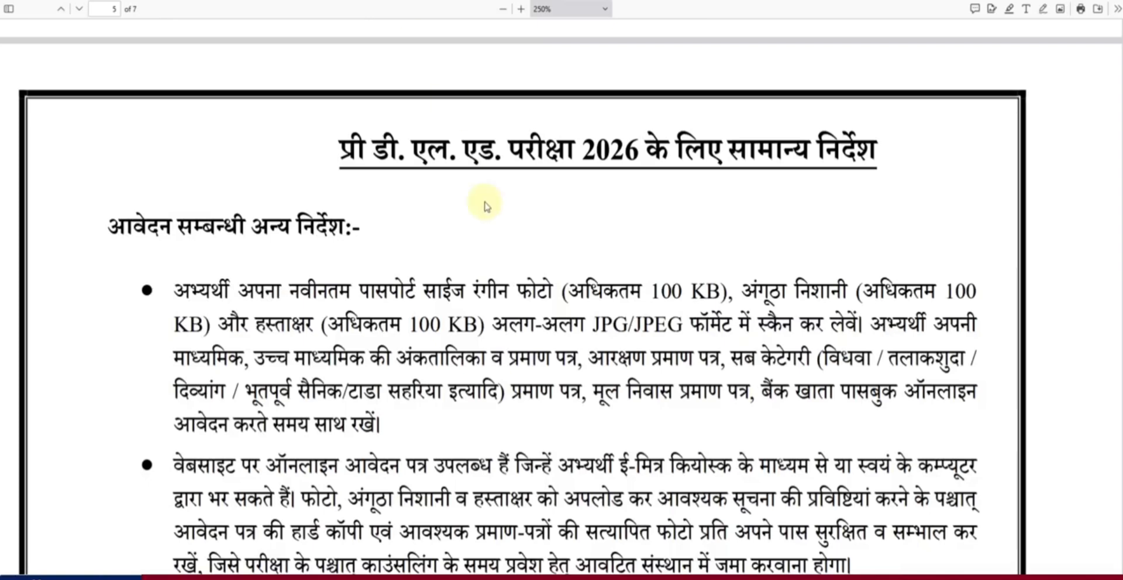
pyautogui.scroll(-1, 460, 330)
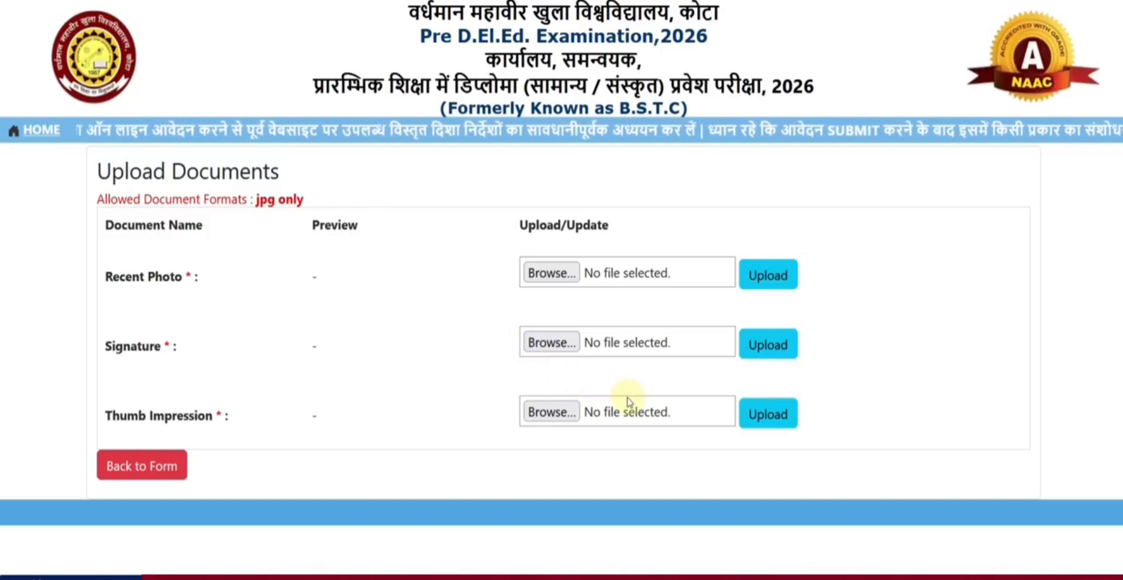
# Try to upload 888 - Copy.jpg as the Signature document and dismiss the resulting alerts
pyautogui.click(557, 347)
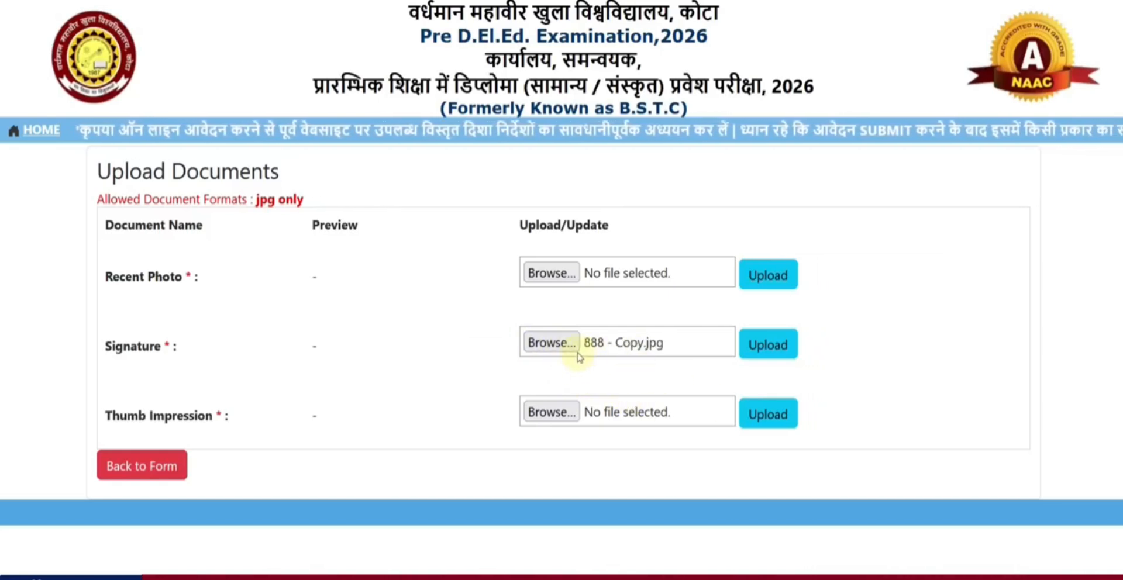
pyautogui.click(760, 352)
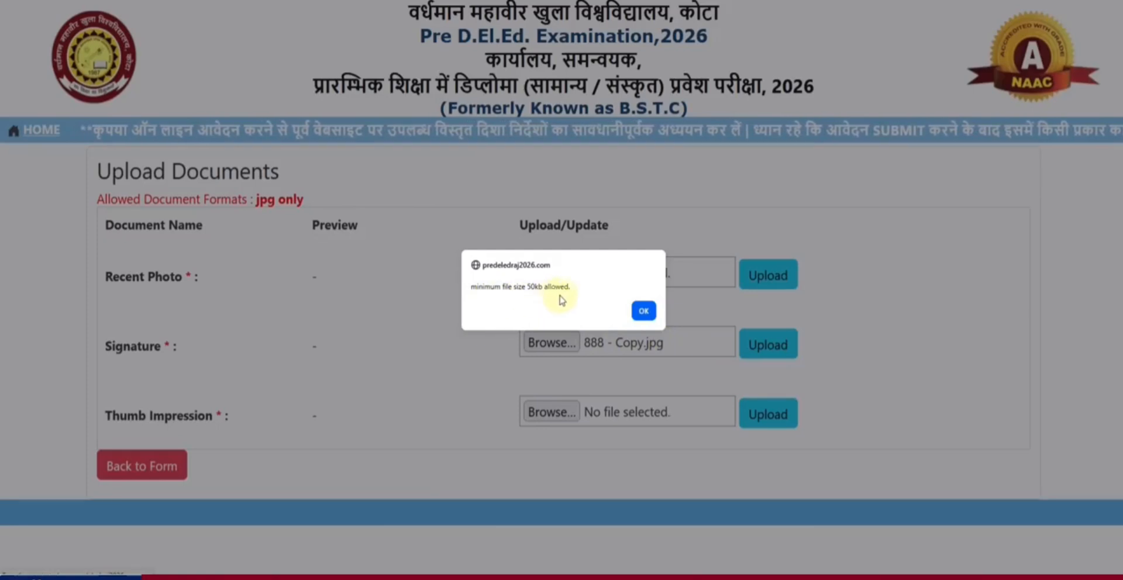
pyautogui.click(643, 310)
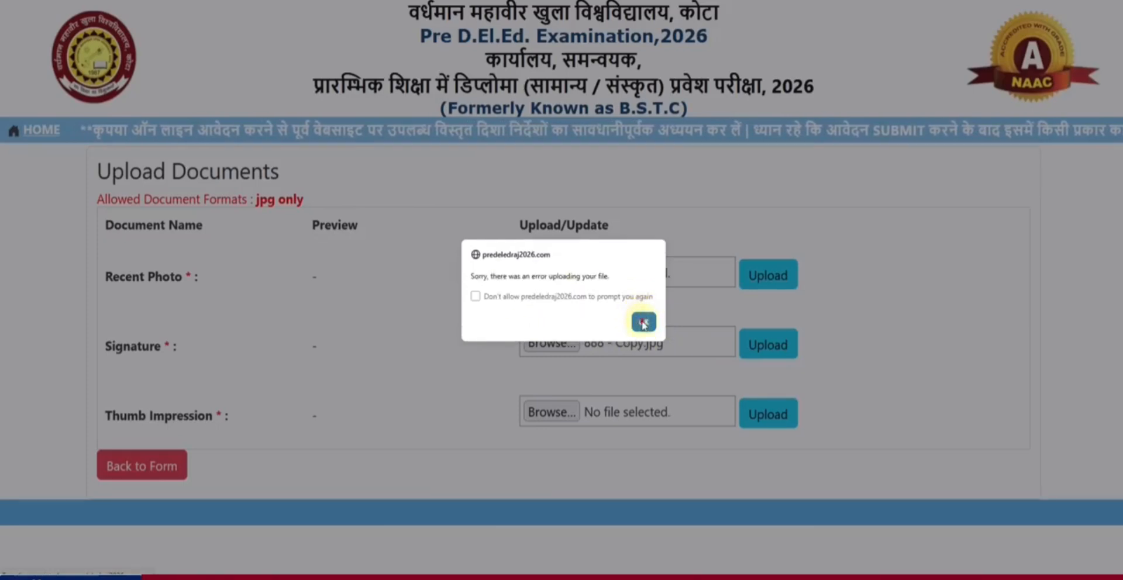
pyautogui.click(643, 322)
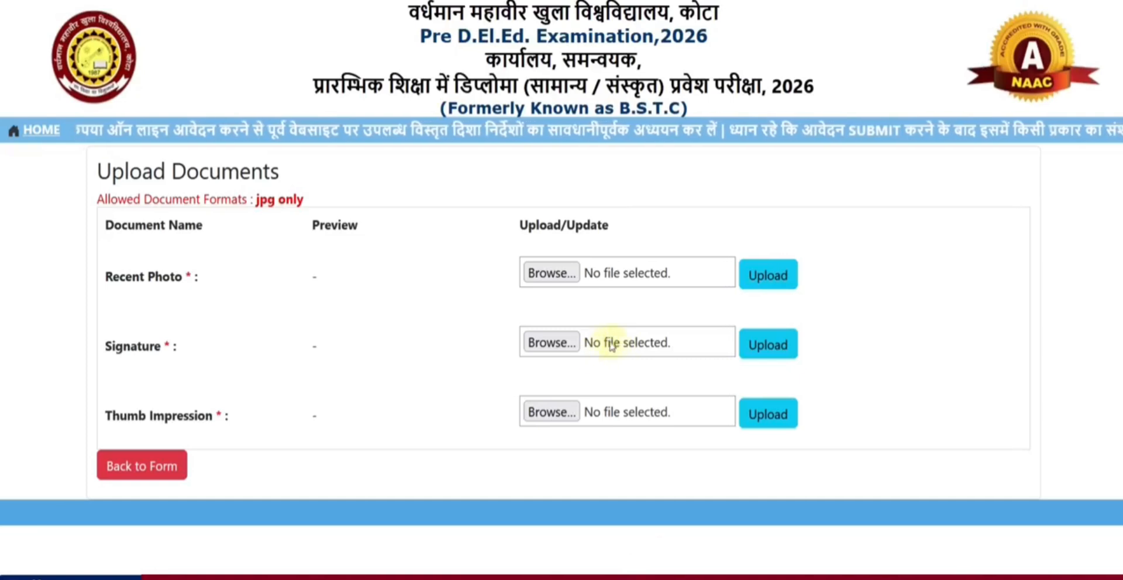
# Upload the applicant's signature, recent photo and thumb impression images as the required documents
pyautogui.click(551, 343)
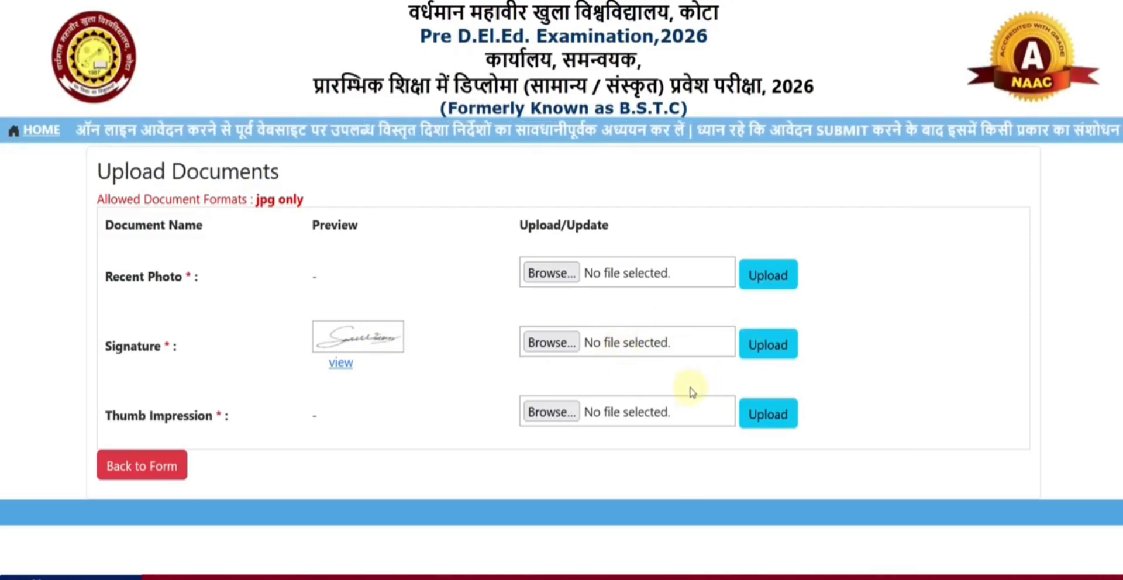
pyautogui.click(550, 273)
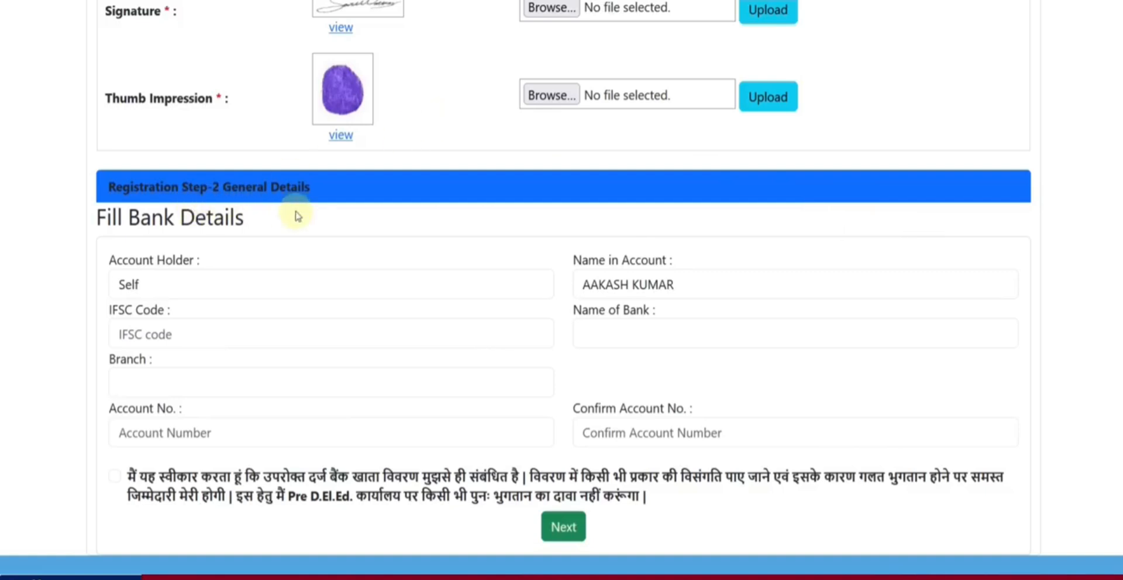
# Review the Account Holder choices and the account name, IFSC Code, bank name and branch fields in the bank details
pyautogui.click(192, 278)
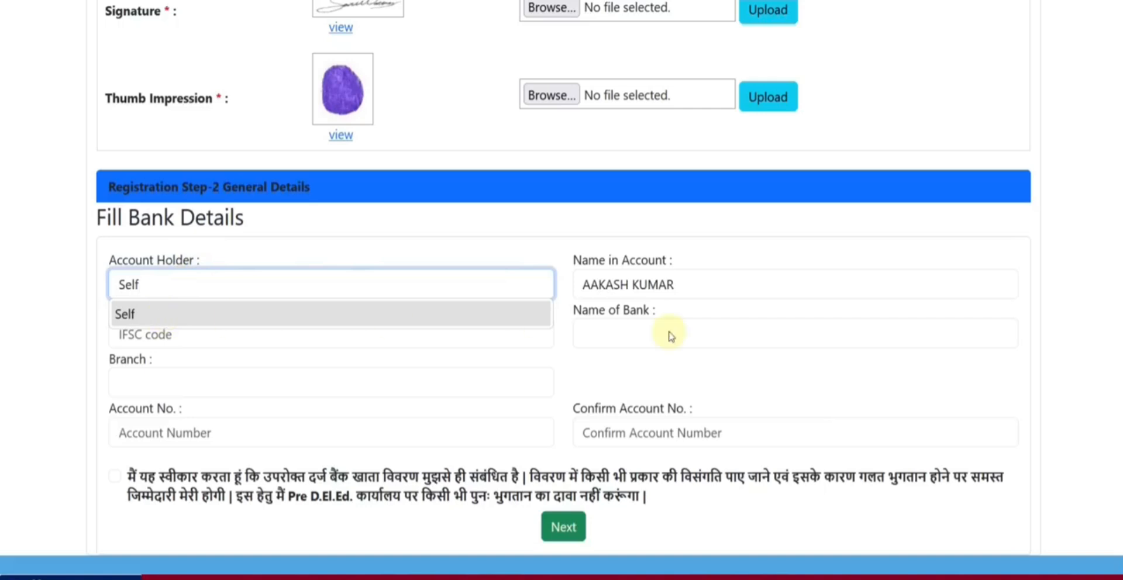
pyautogui.click(579, 354)
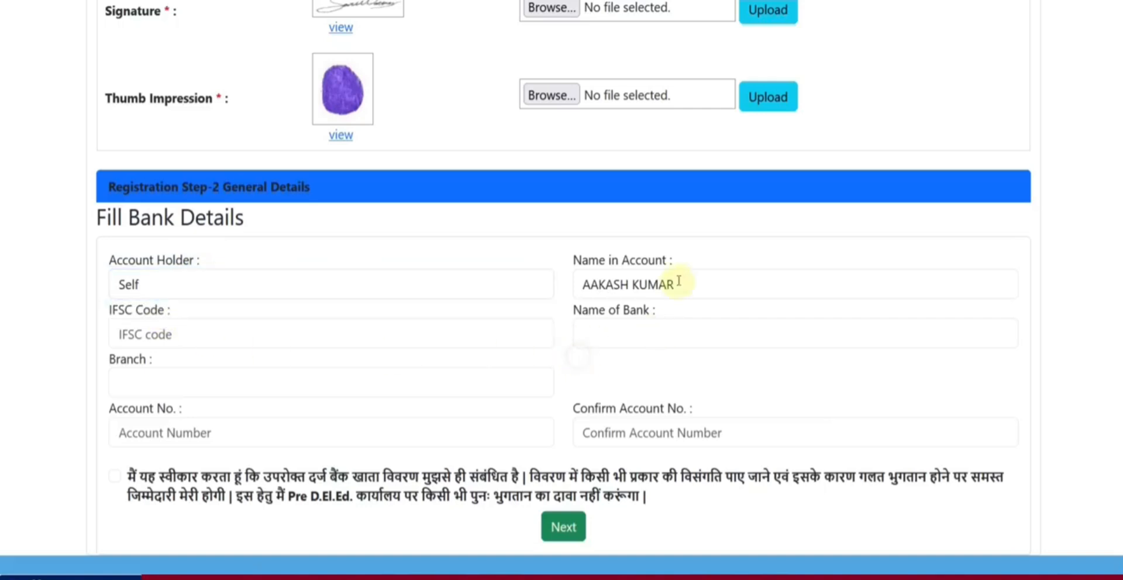
pyautogui.click(649, 286)
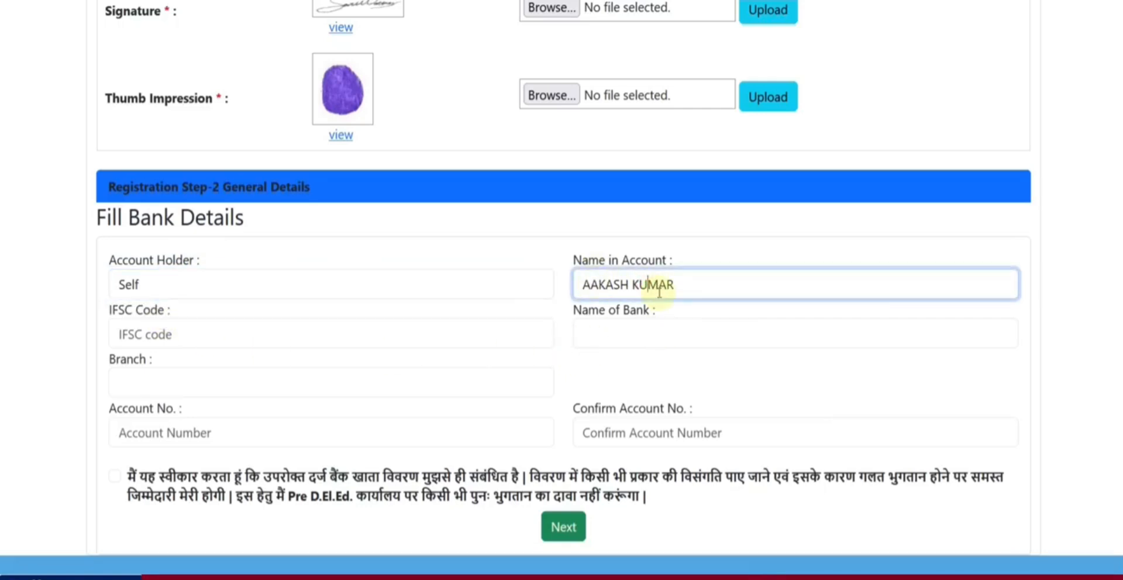
pyautogui.click(153, 342)
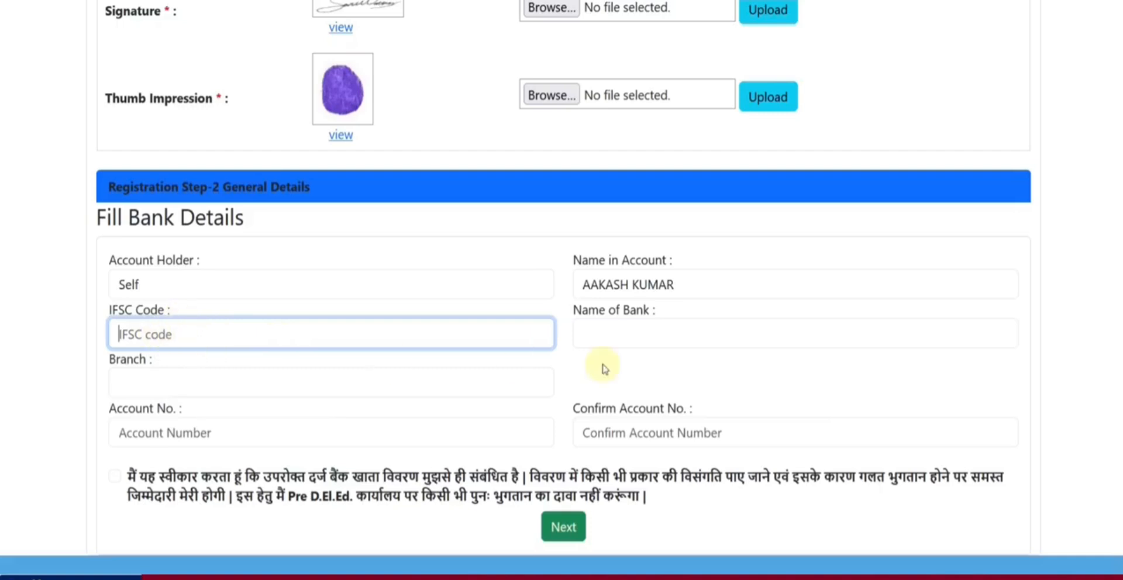
pyautogui.click(585, 334)
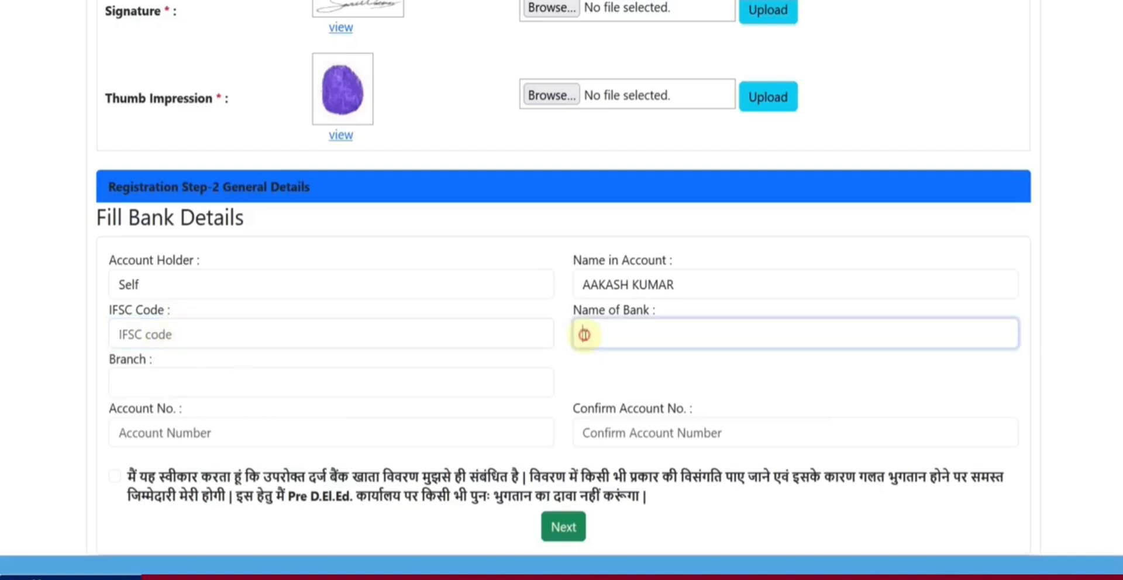
pyautogui.click(212, 374)
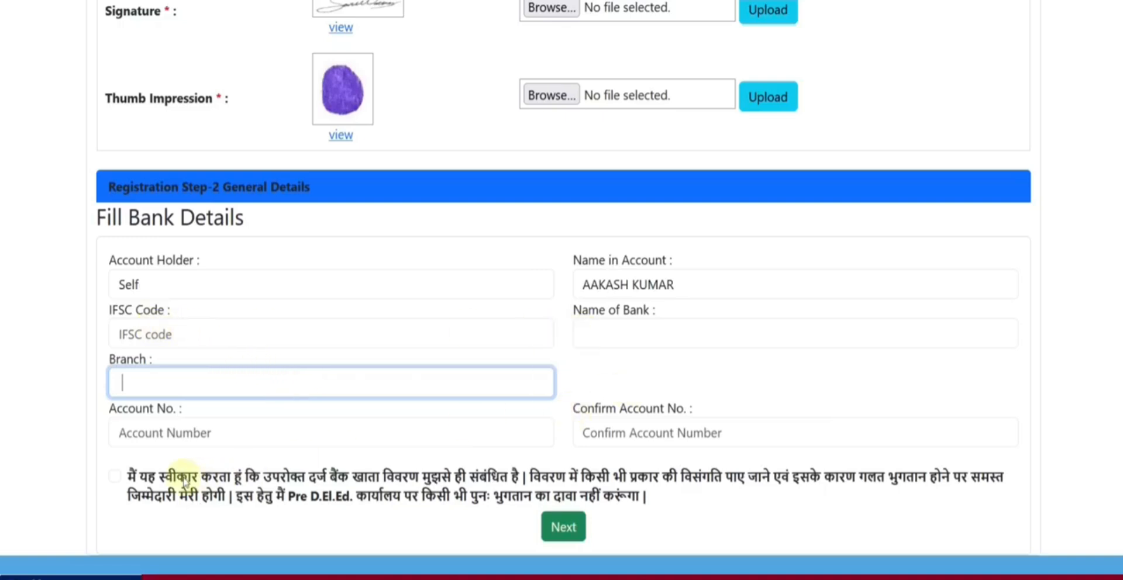
# Accept the declaration that the bank account details belong to the applicant and continue to the Document Details section
pyautogui.click(115, 476)
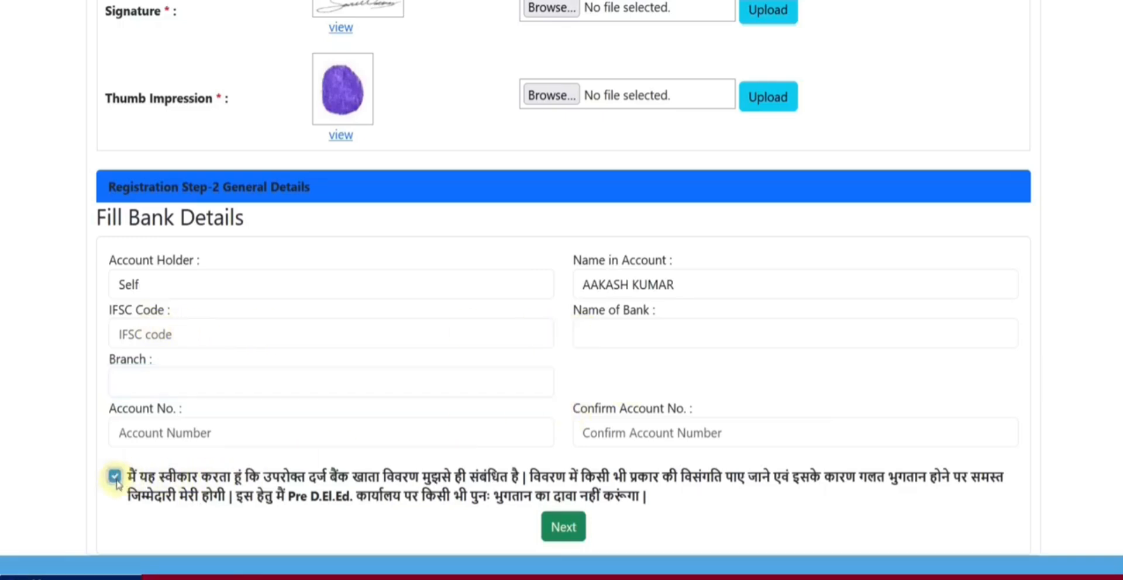
pyautogui.click(559, 528)
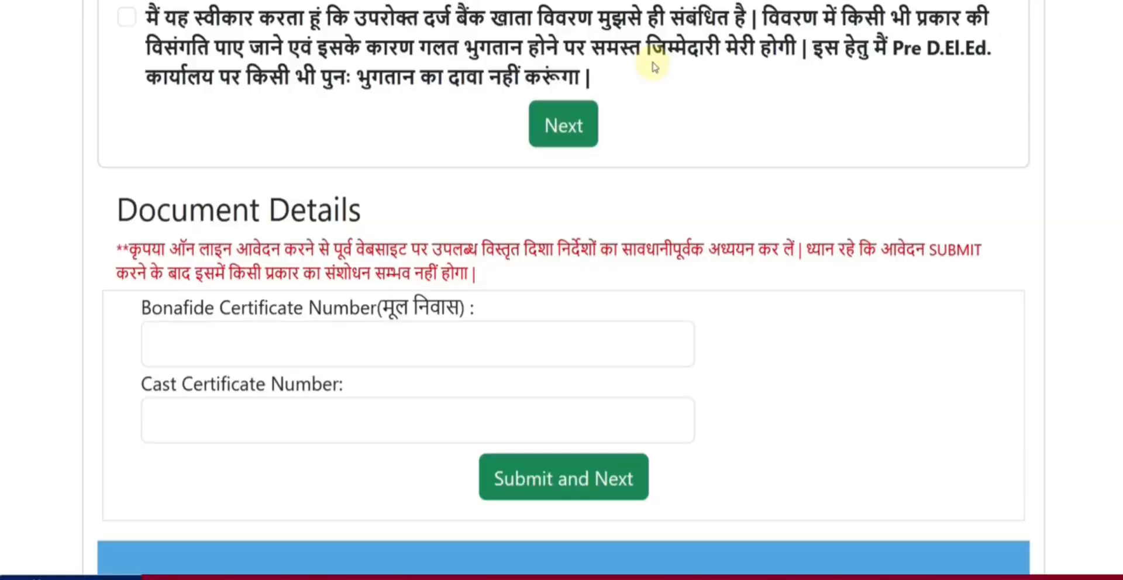
pyautogui.click(126, 17)
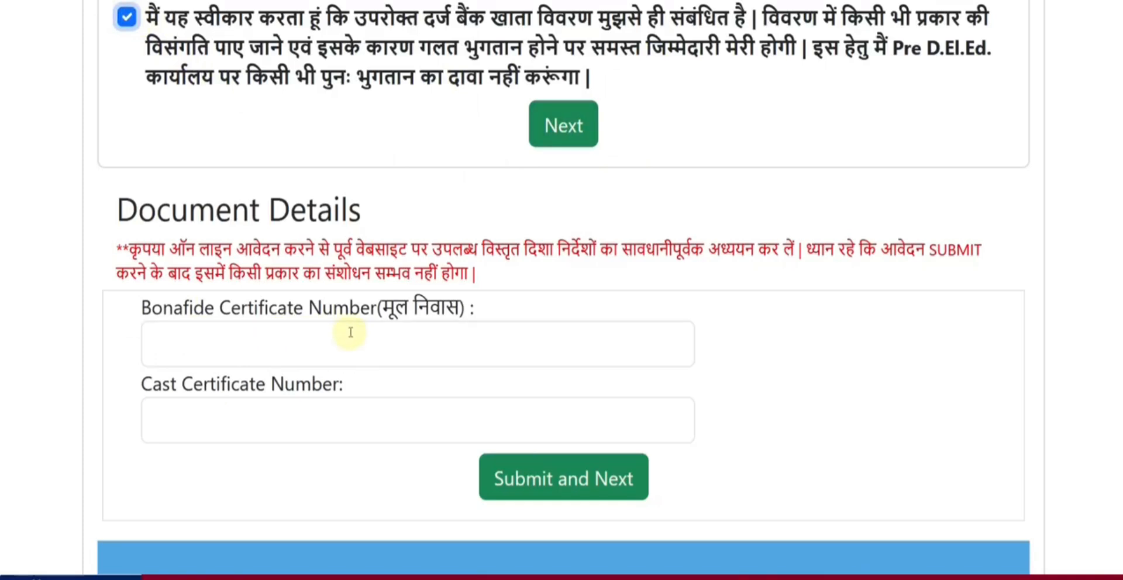
# Go through the Bonafide and Cast Certificate Number fields and submit the document details to reach the form preview
pyautogui.click(283, 338)
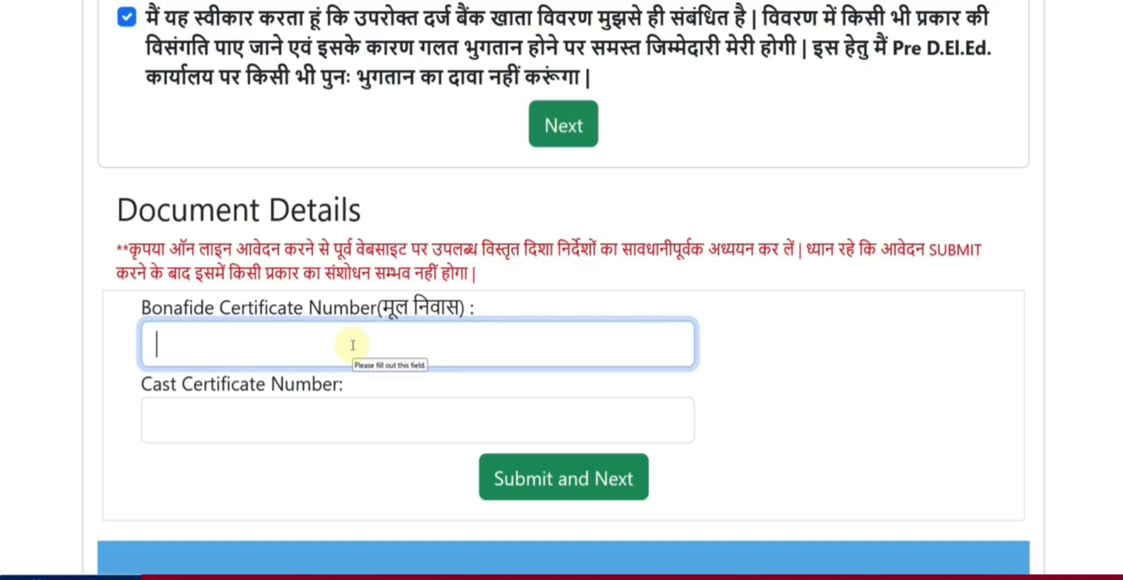
pyautogui.click(300, 407)
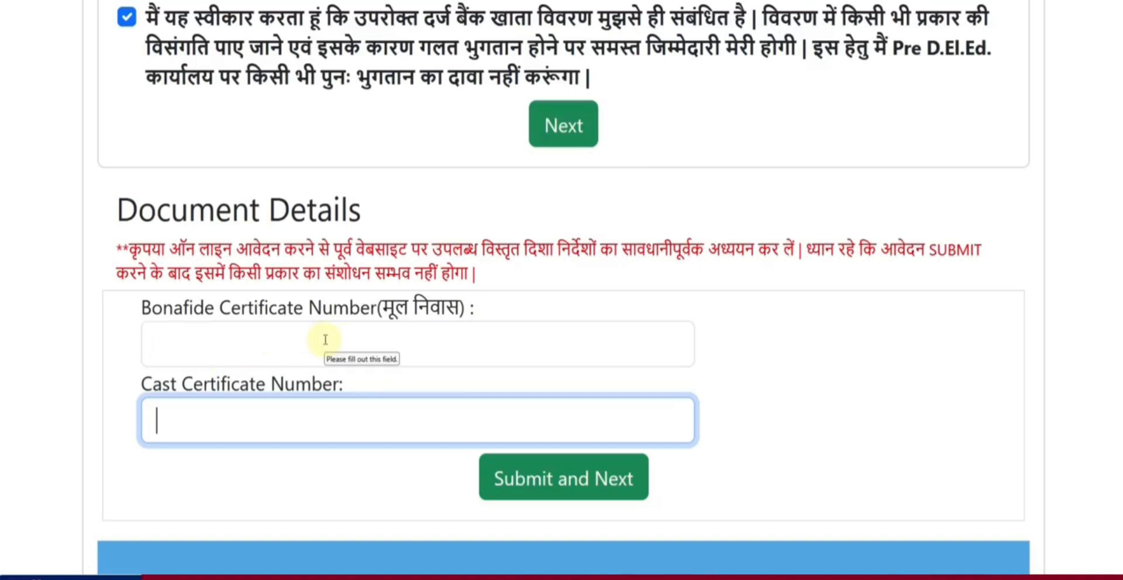
pyautogui.click(563, 489)
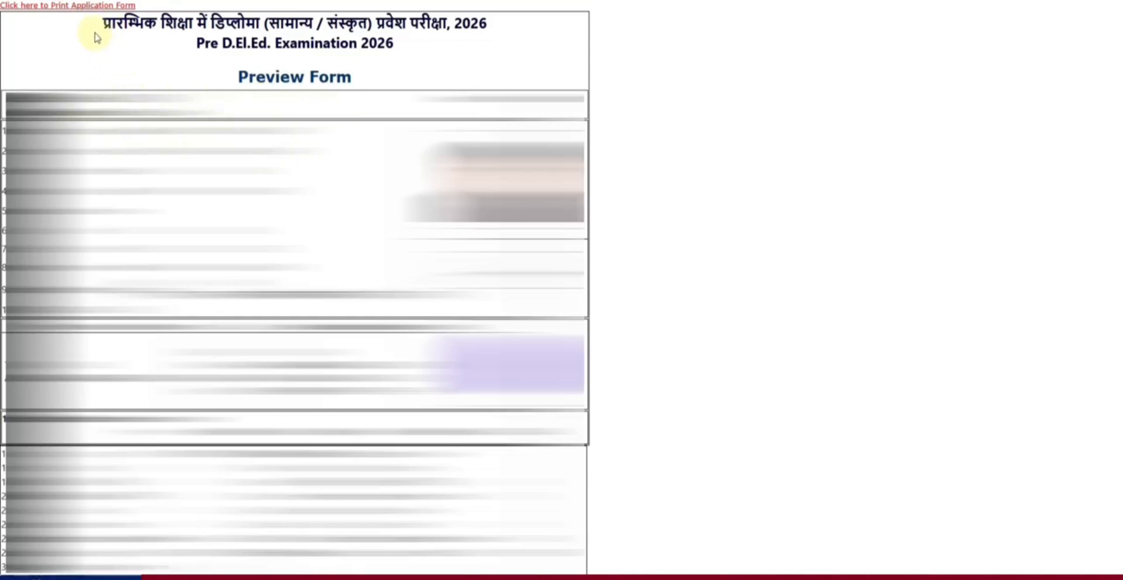
# Review the application preview, proceed to payment and choose QR Code as the UPI payment method
pyautogui.scroll(-4, 636, 373)
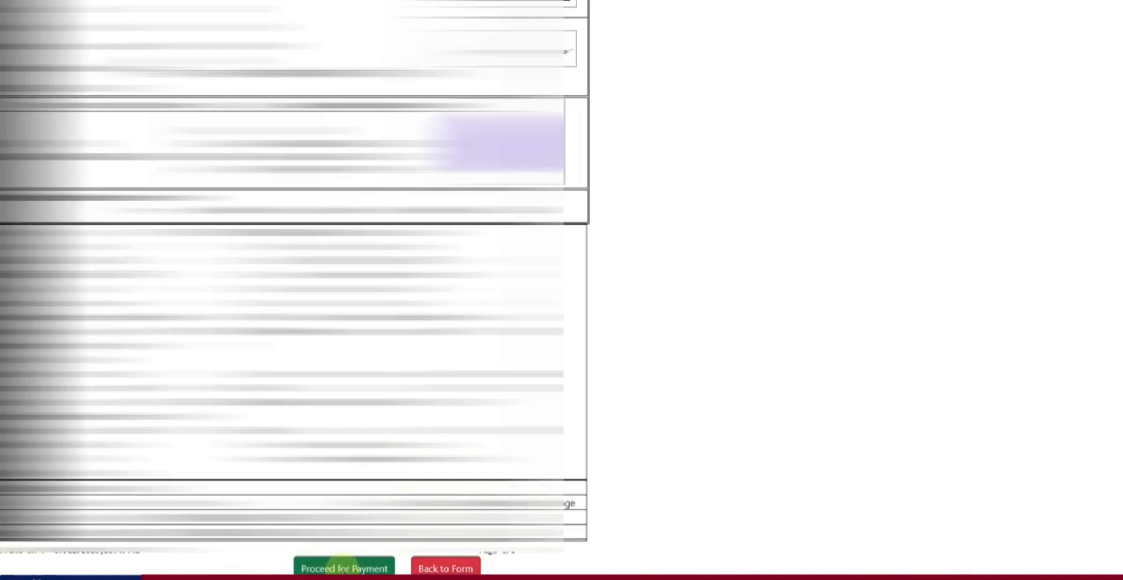
pyautogui.click(344, 569)
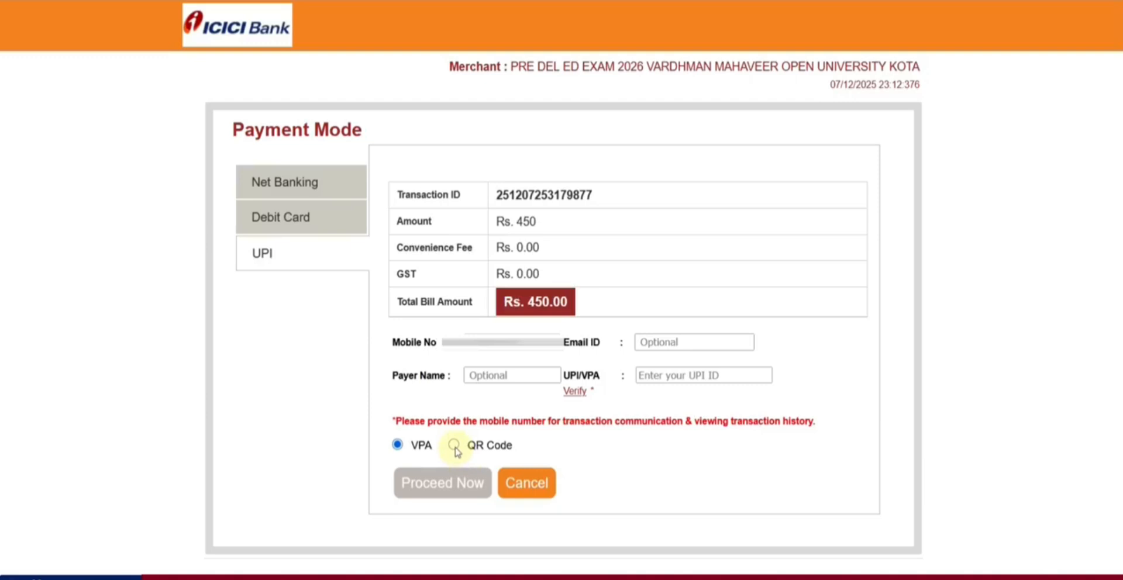
pyautogui.click(454, 446)
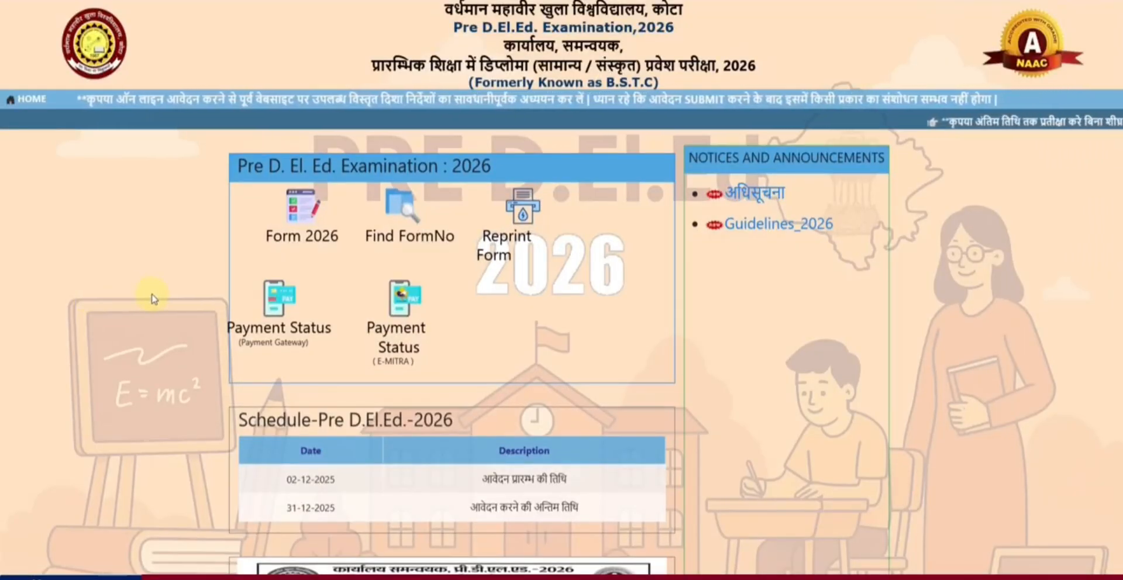
# Check which details the Reprint Form and Payment Status (Payment Gateway) pages require, and return to the home page
pyautogui.click(517, 253)
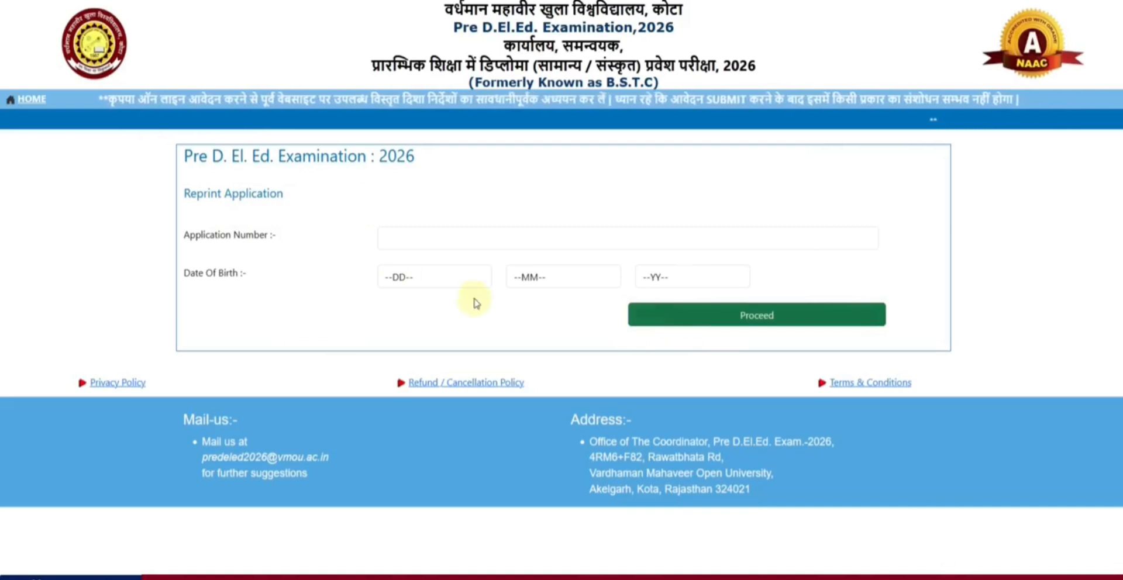
pyautogui.click(33, 103)
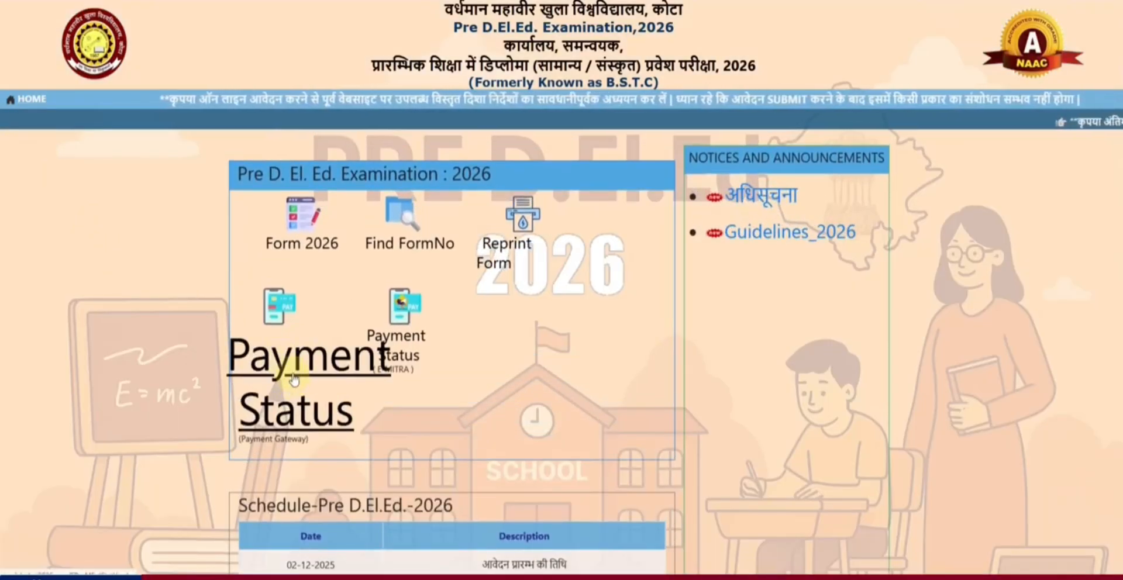
pyautogui.click(293, 380)
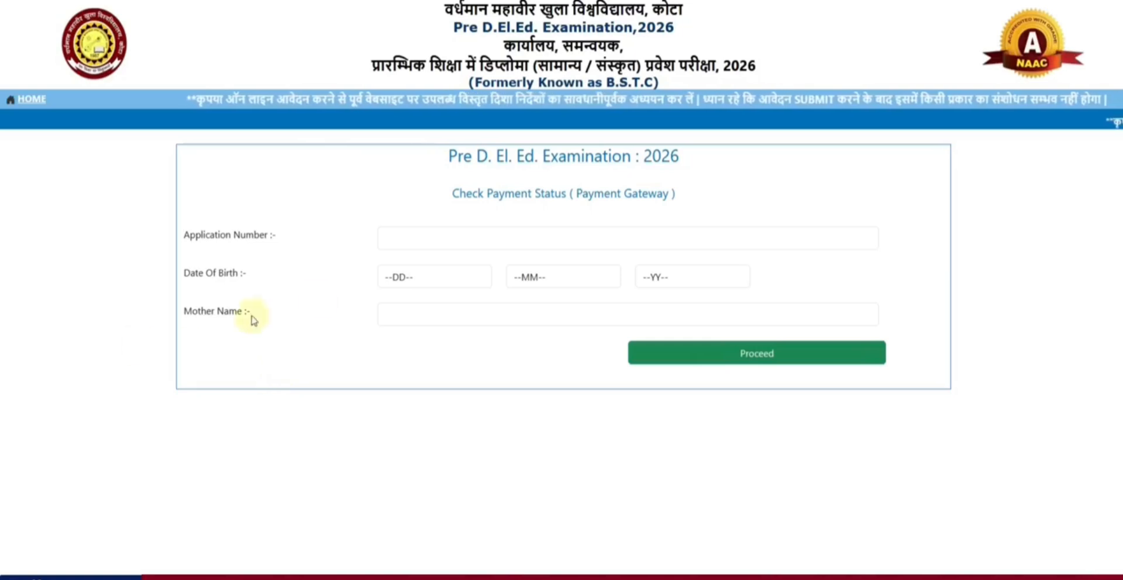
pyautogui.click(413, 312)
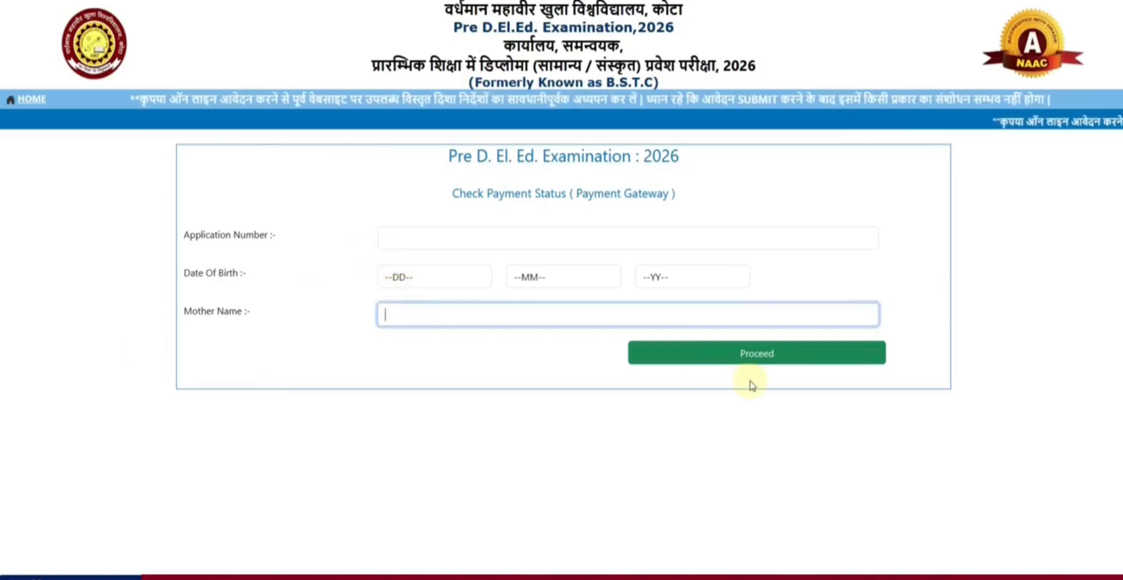
pyautogui.click(33, 103)
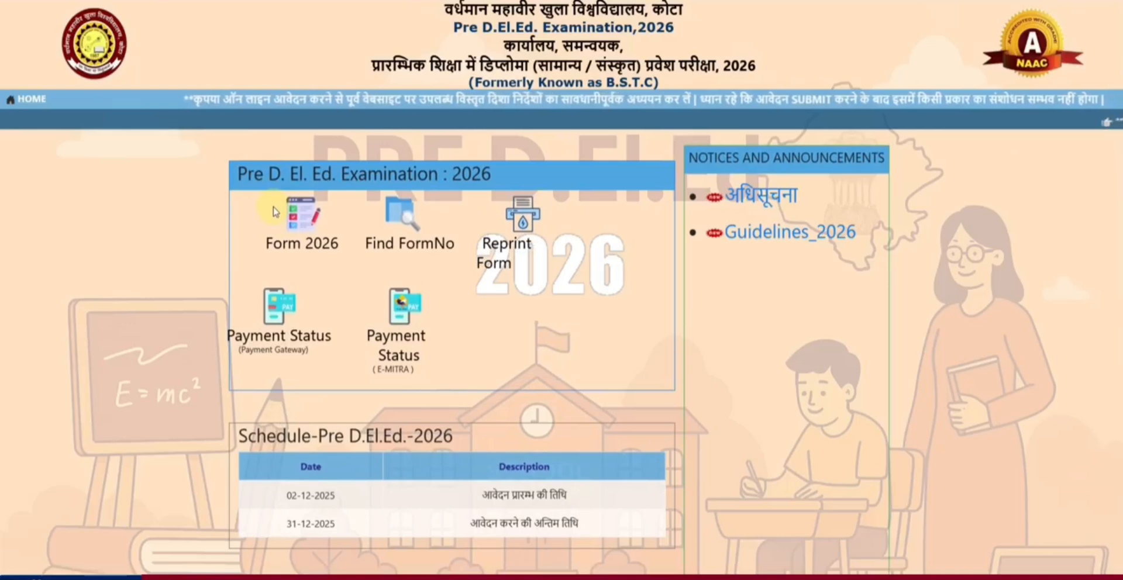
# Check which details the Payment Status (E-MITRA) and Find FormNo pages require, and return to the home page
pyautogui.click(399, 350)
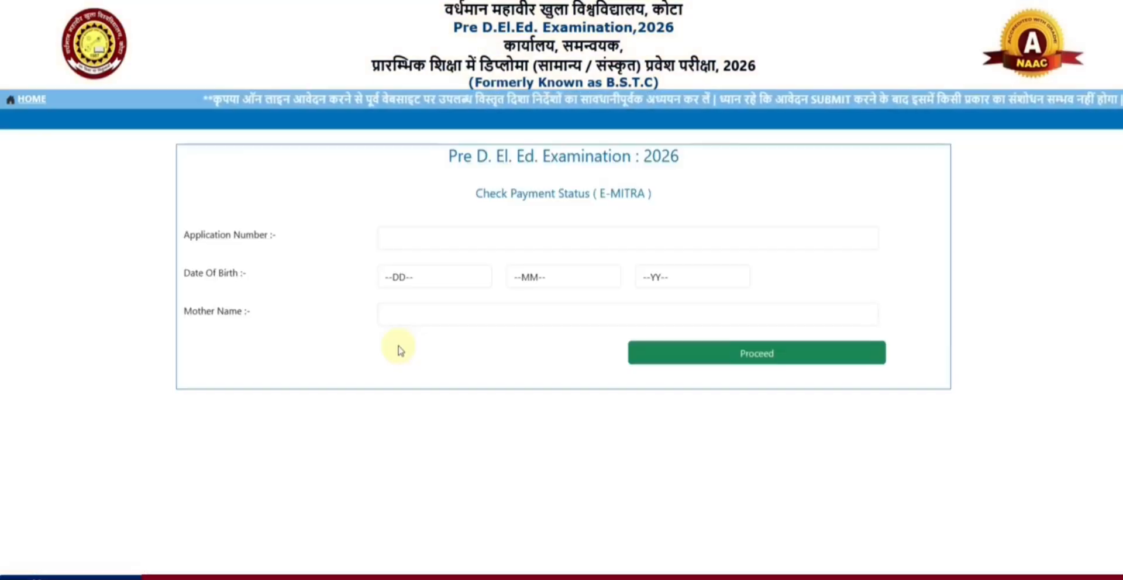
pyautogui.click(30, 103)
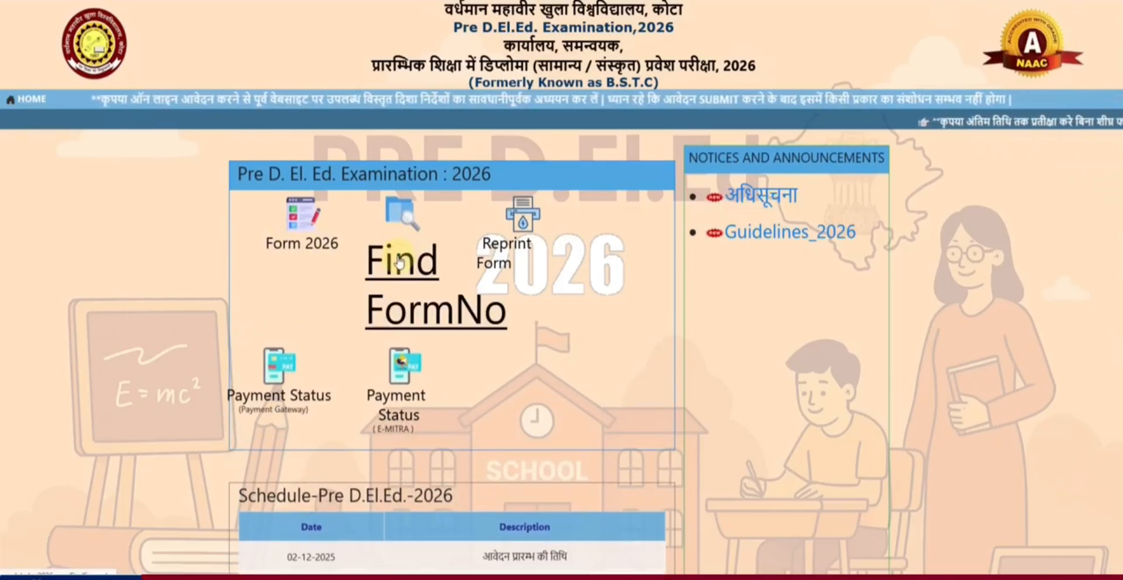
pyautogui.click(399, 263)
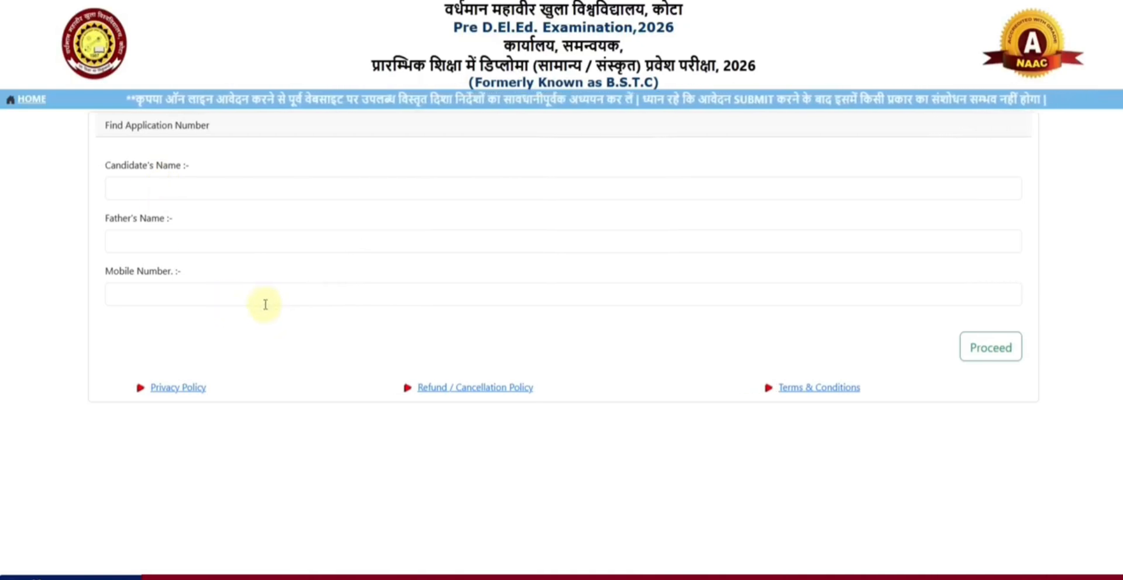
pyautogui.click(30, 100)
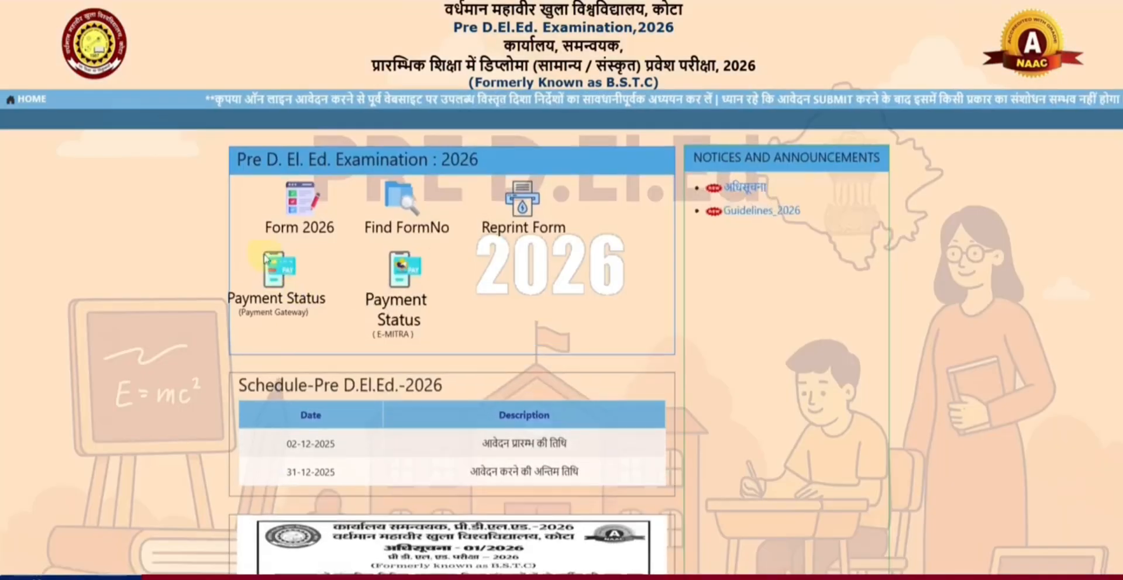